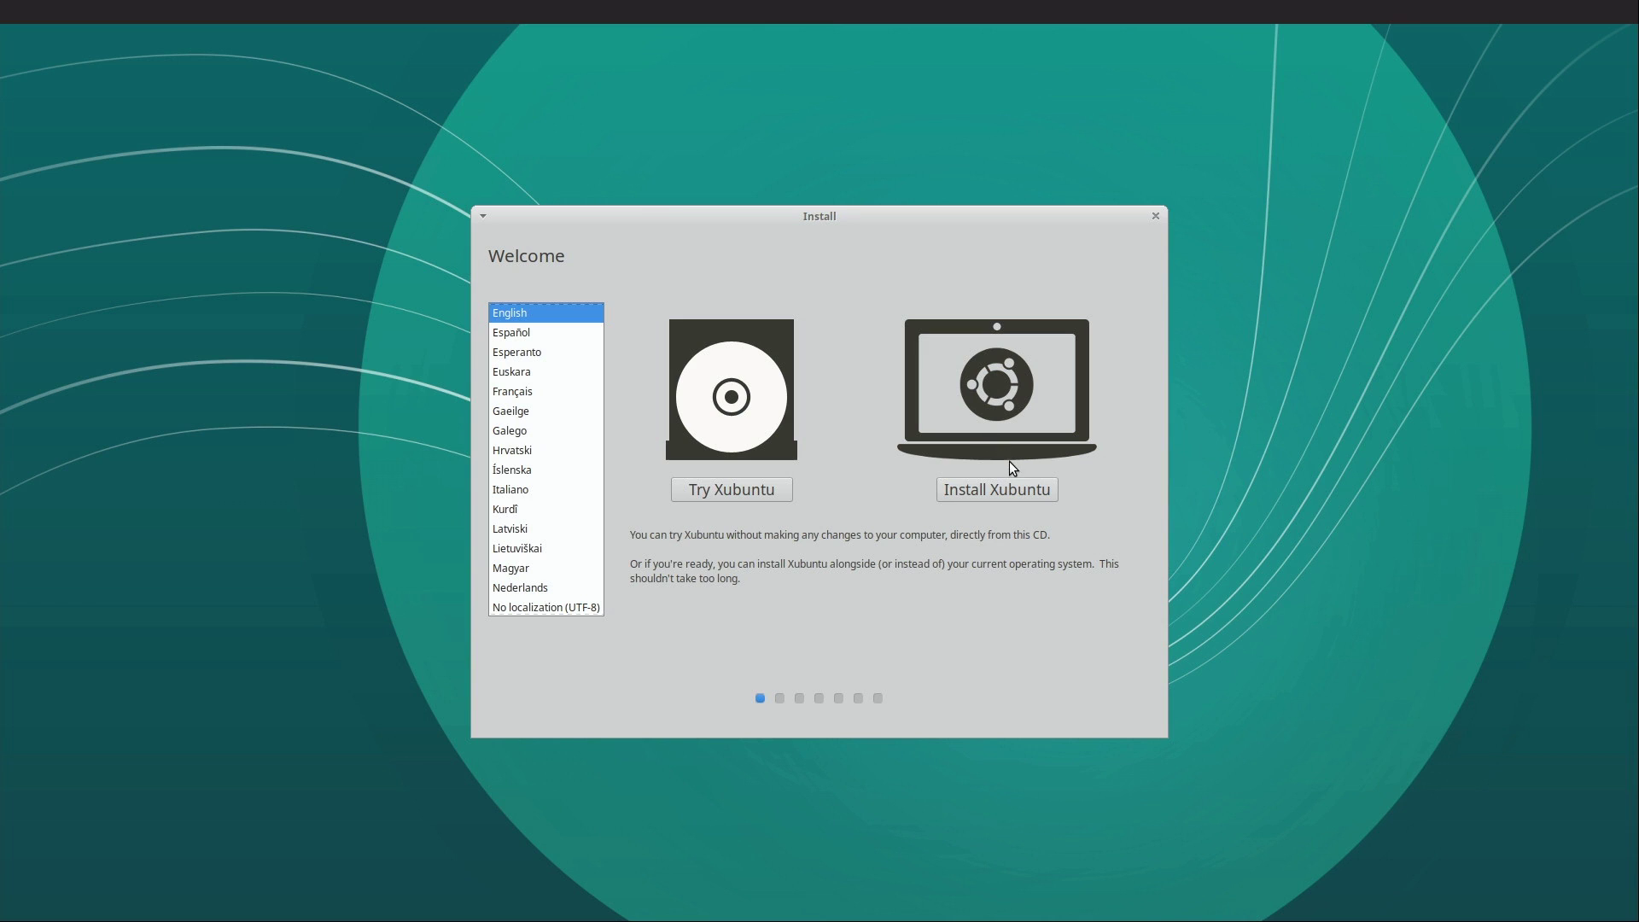
Step: Start the installation, keeping the English (US) keyboard, no wi-fi, and the default update options
click(1019, 491)
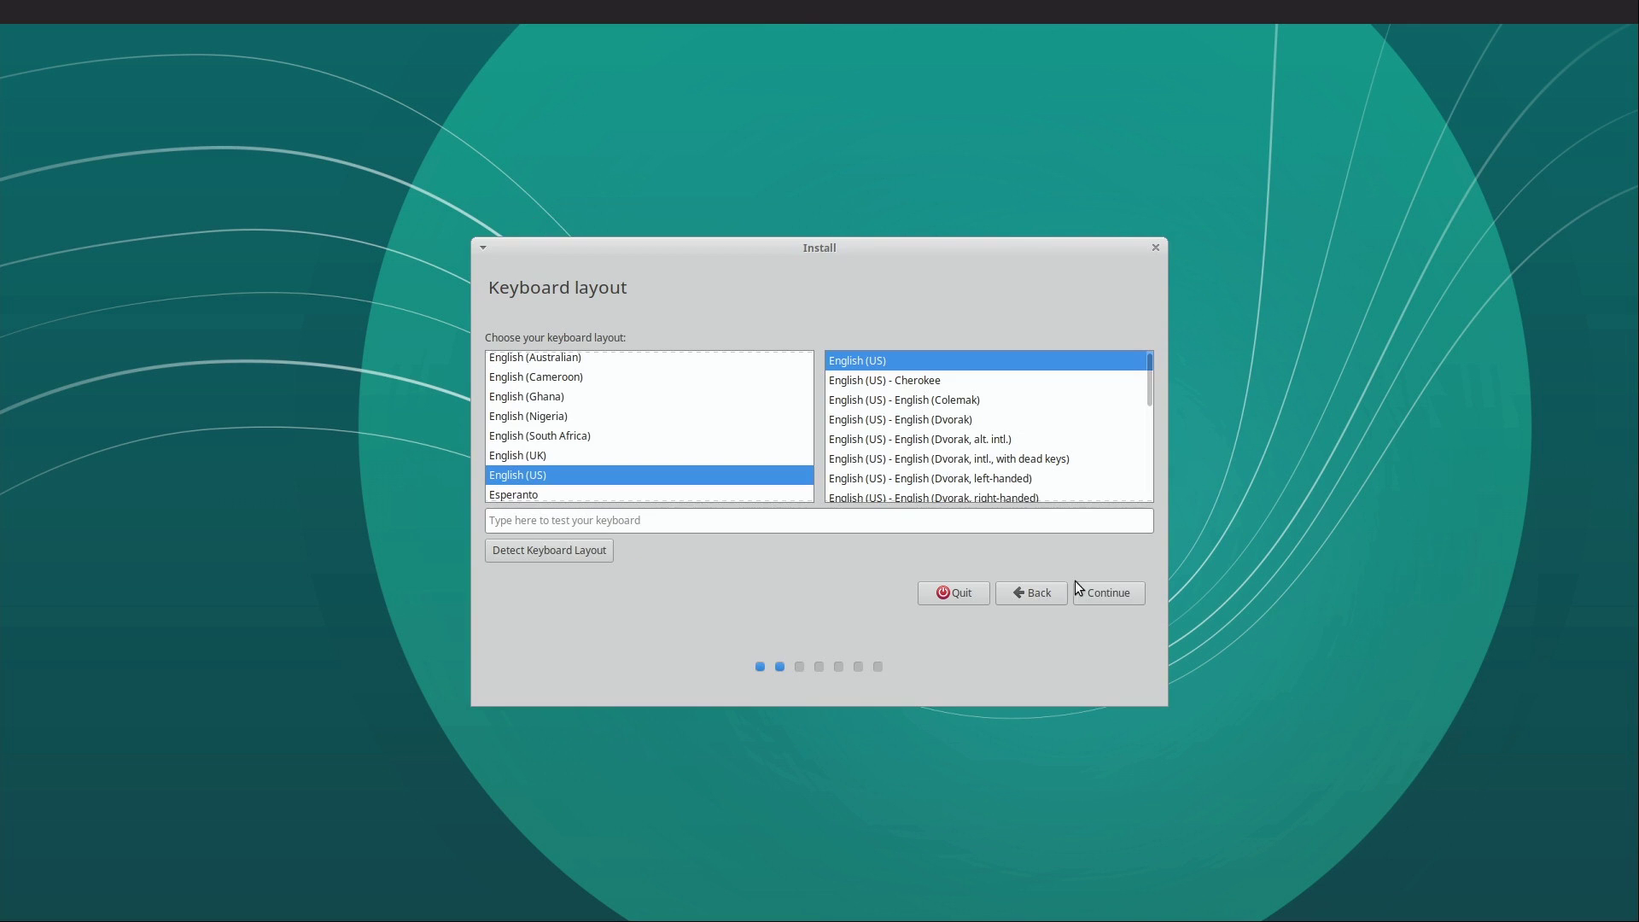
click(1111, 601)
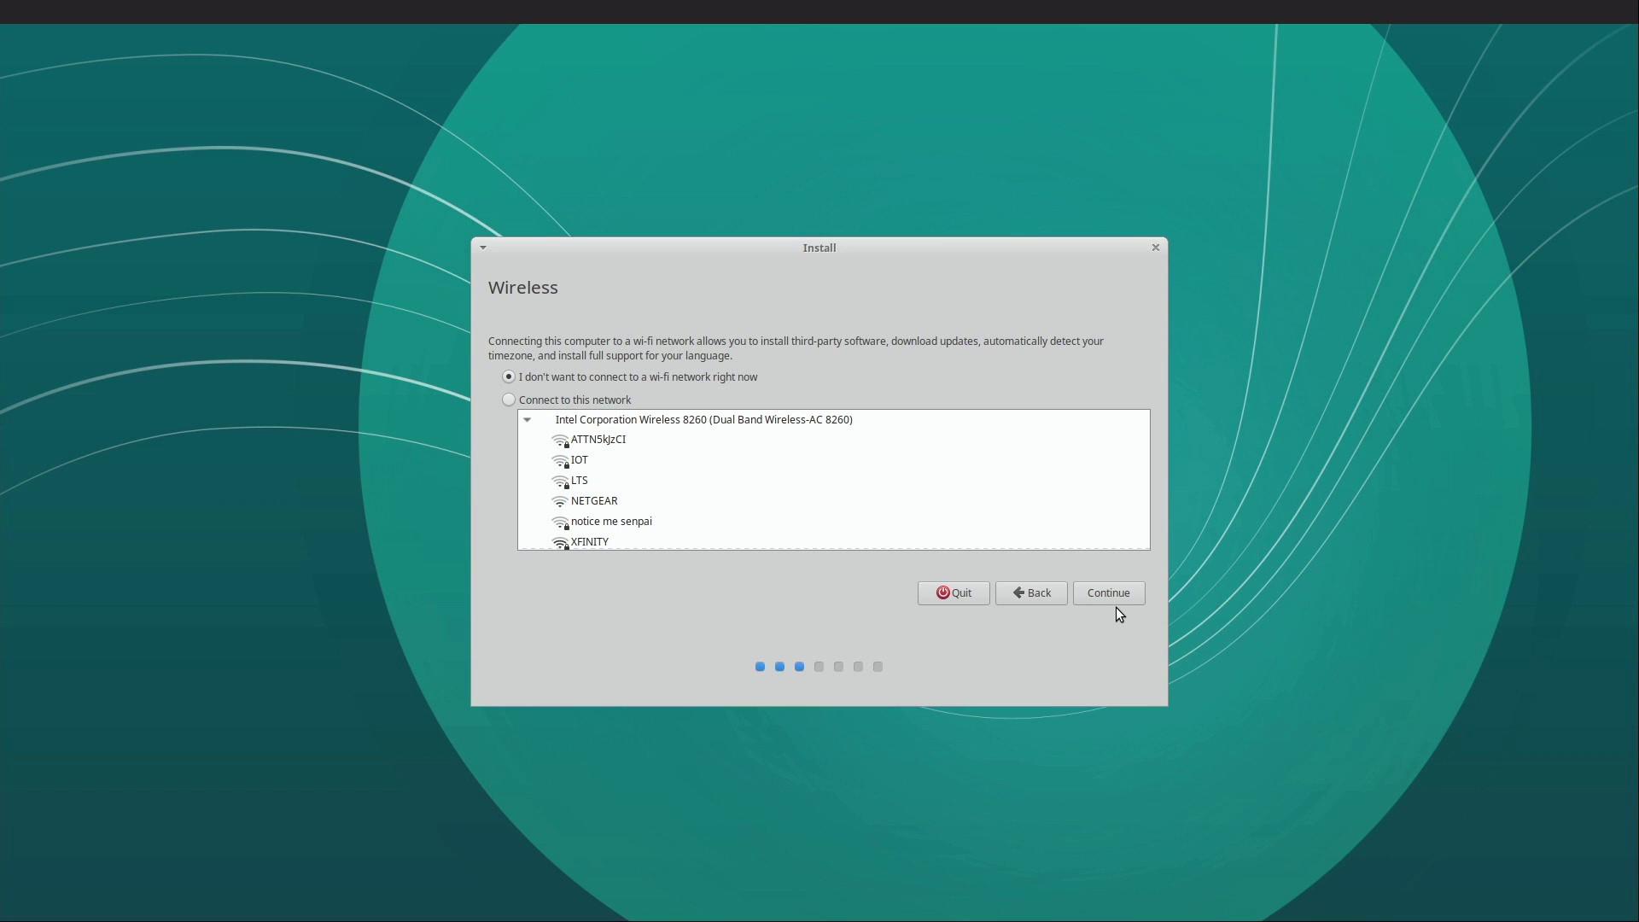
click(1137, 584)
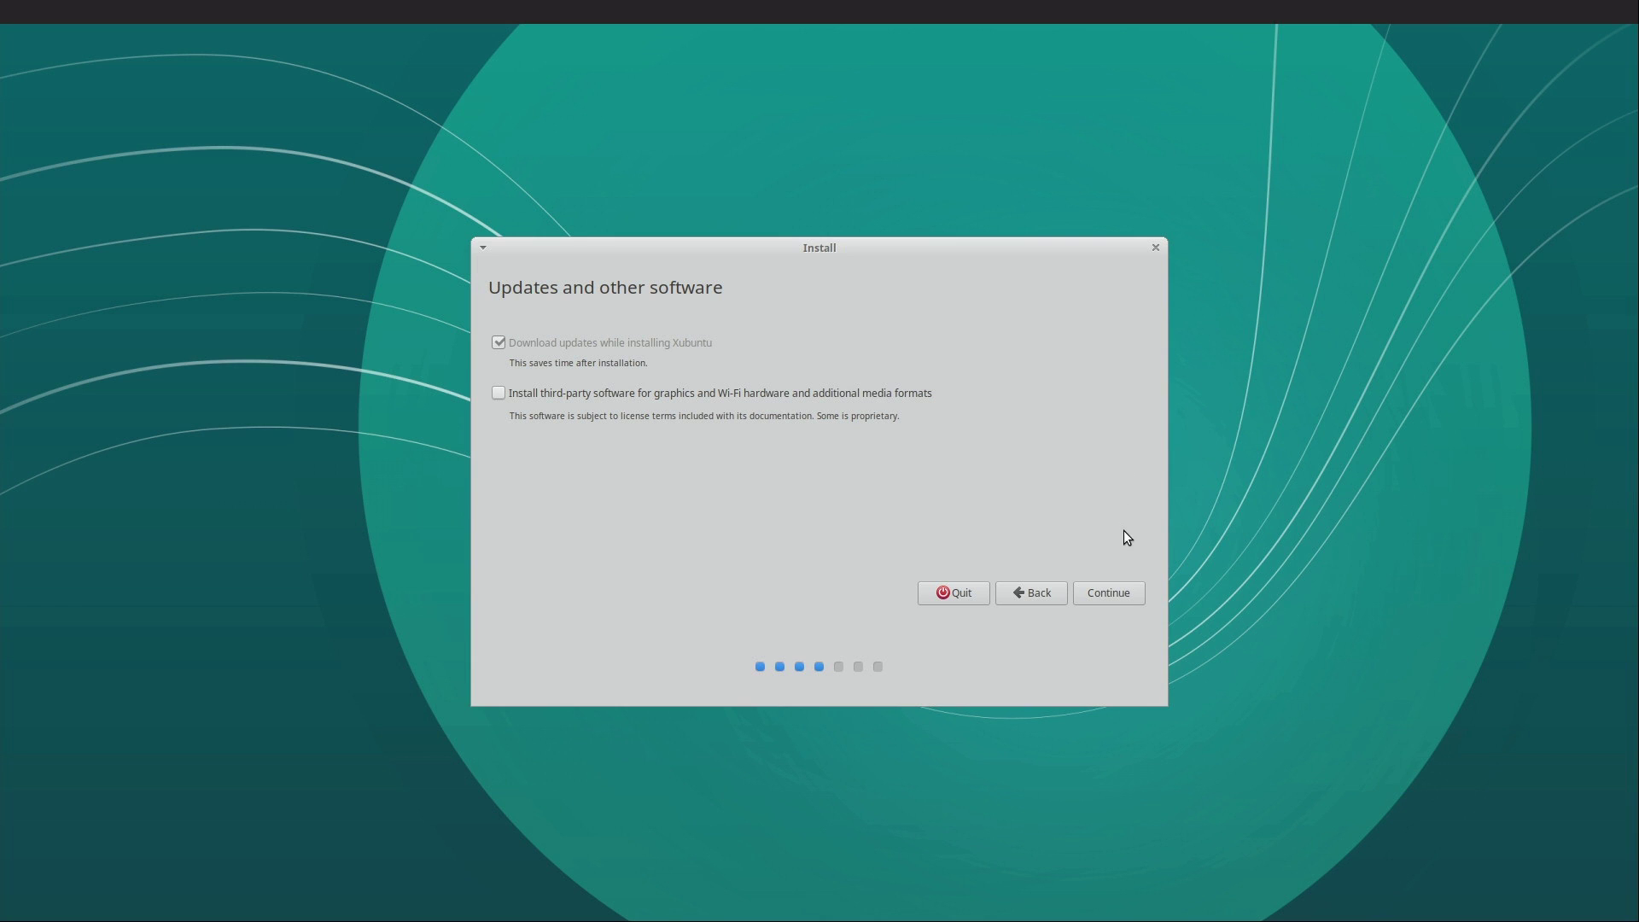
click(1141, 598)
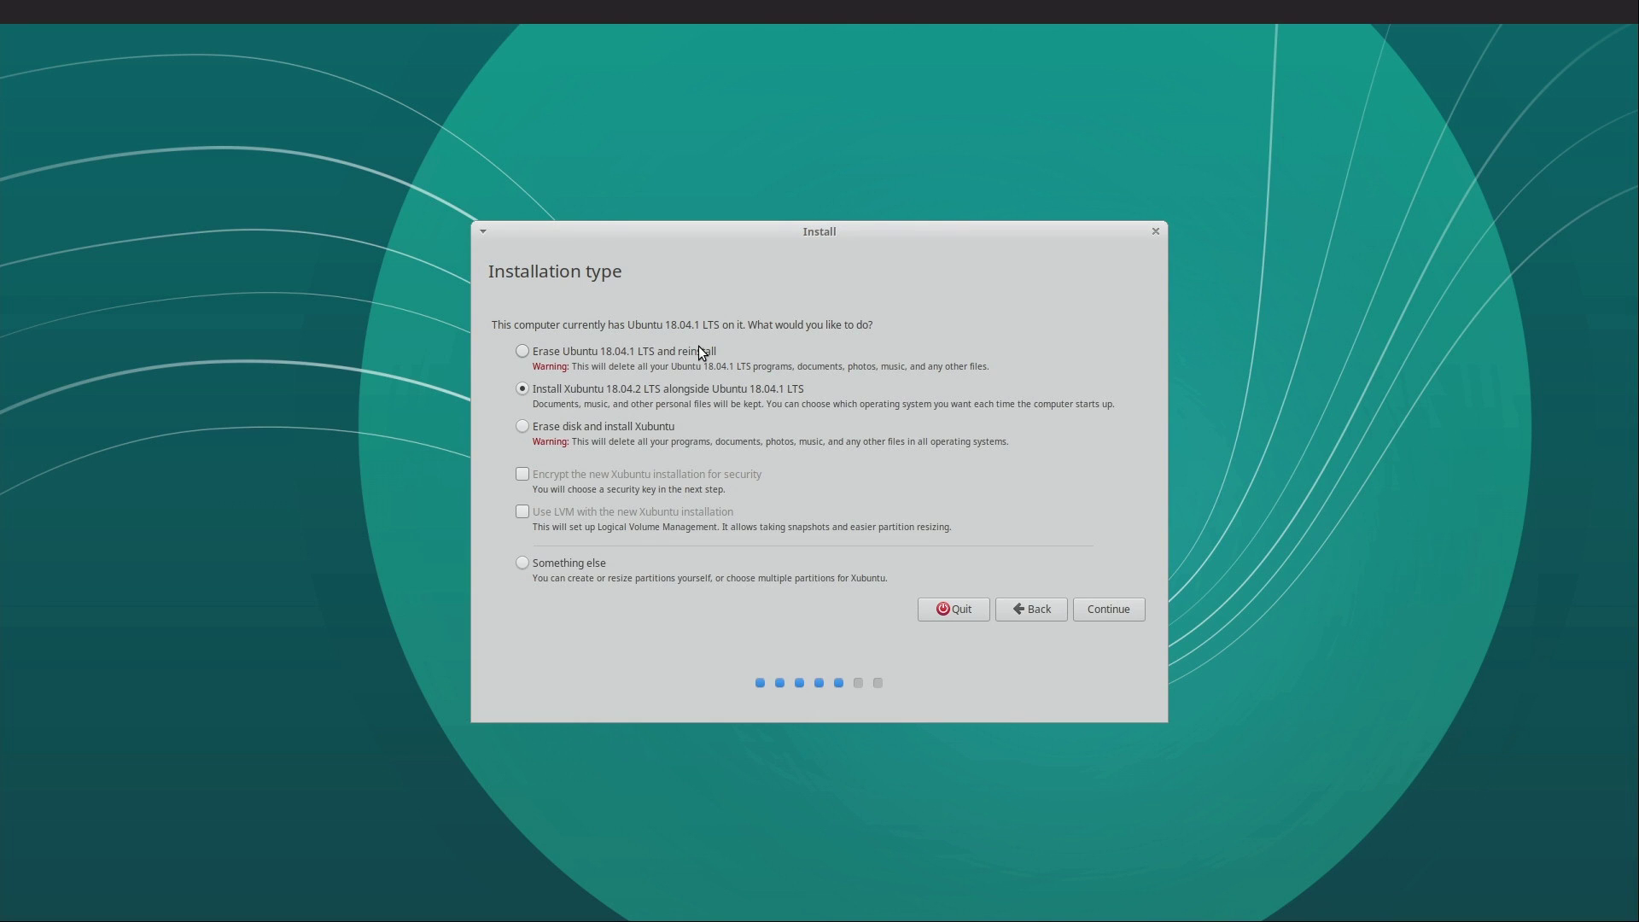
Step: Choose Erase Ubuntu 18.04.1 LTS and reinstall, approve the disk changes, and keep New York time zone
click(522, 351)
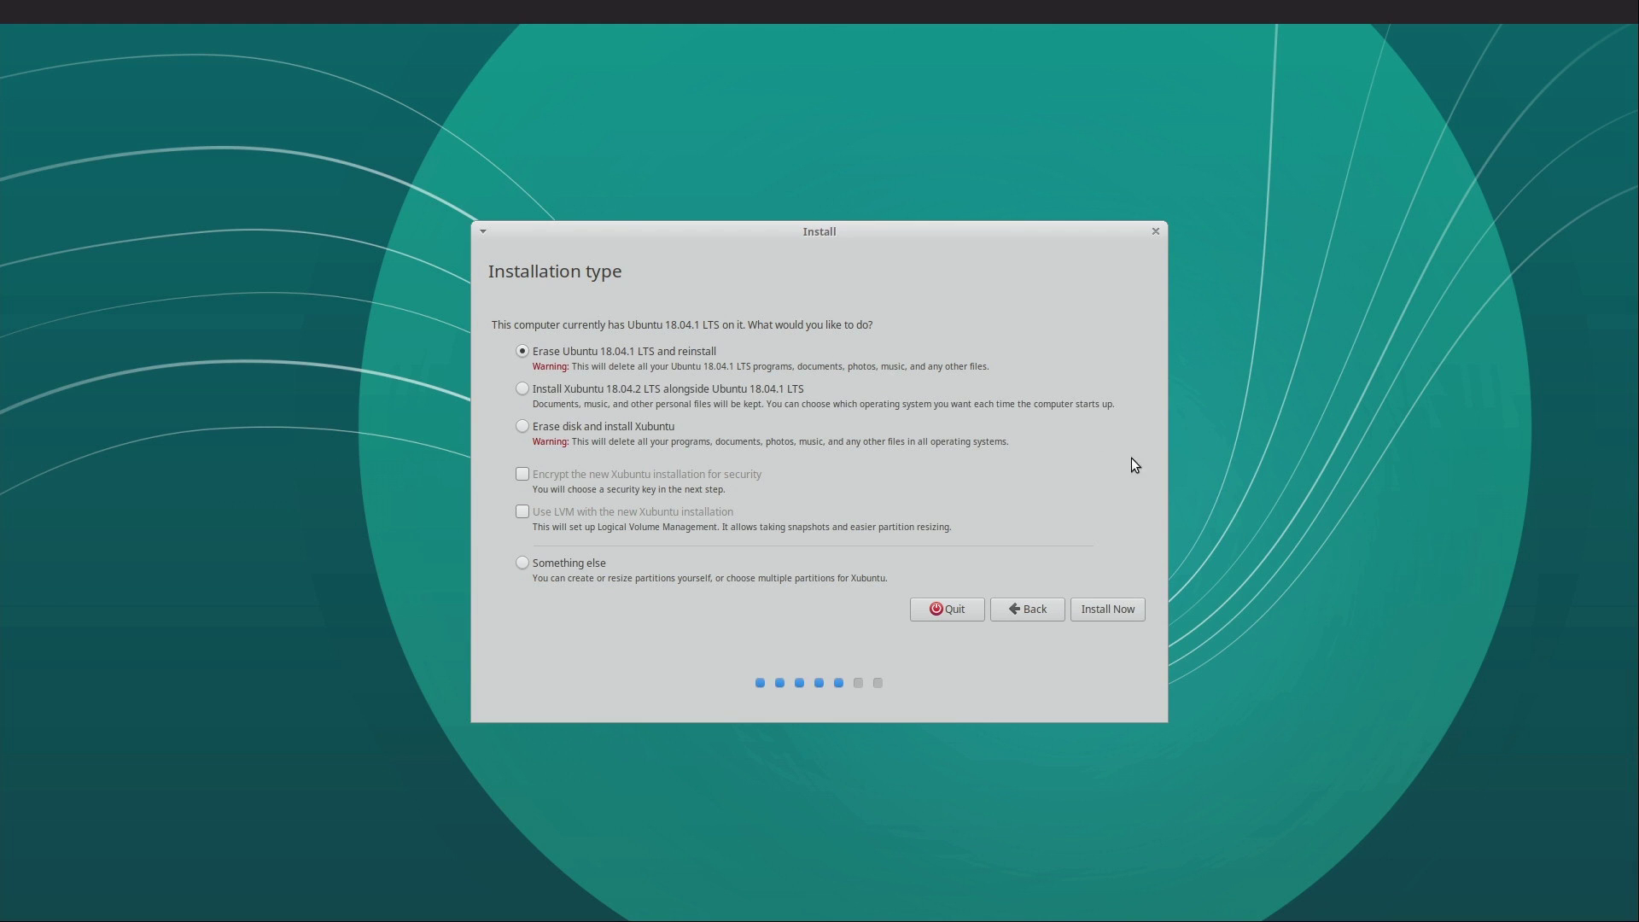
click(1114, 616)
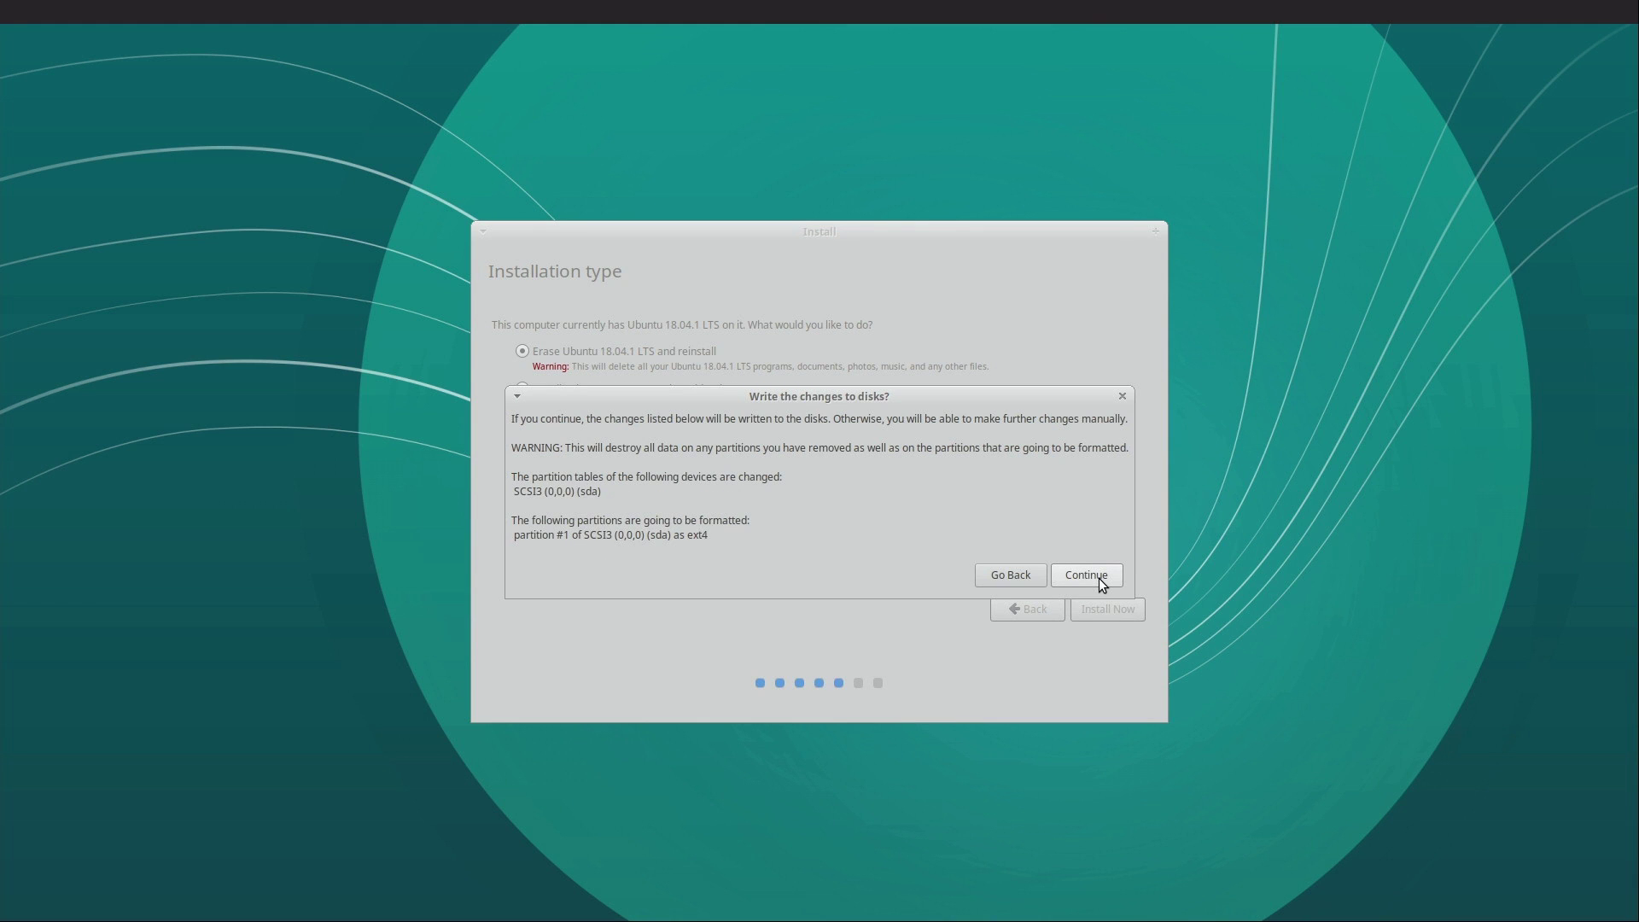
click(1098, 576)
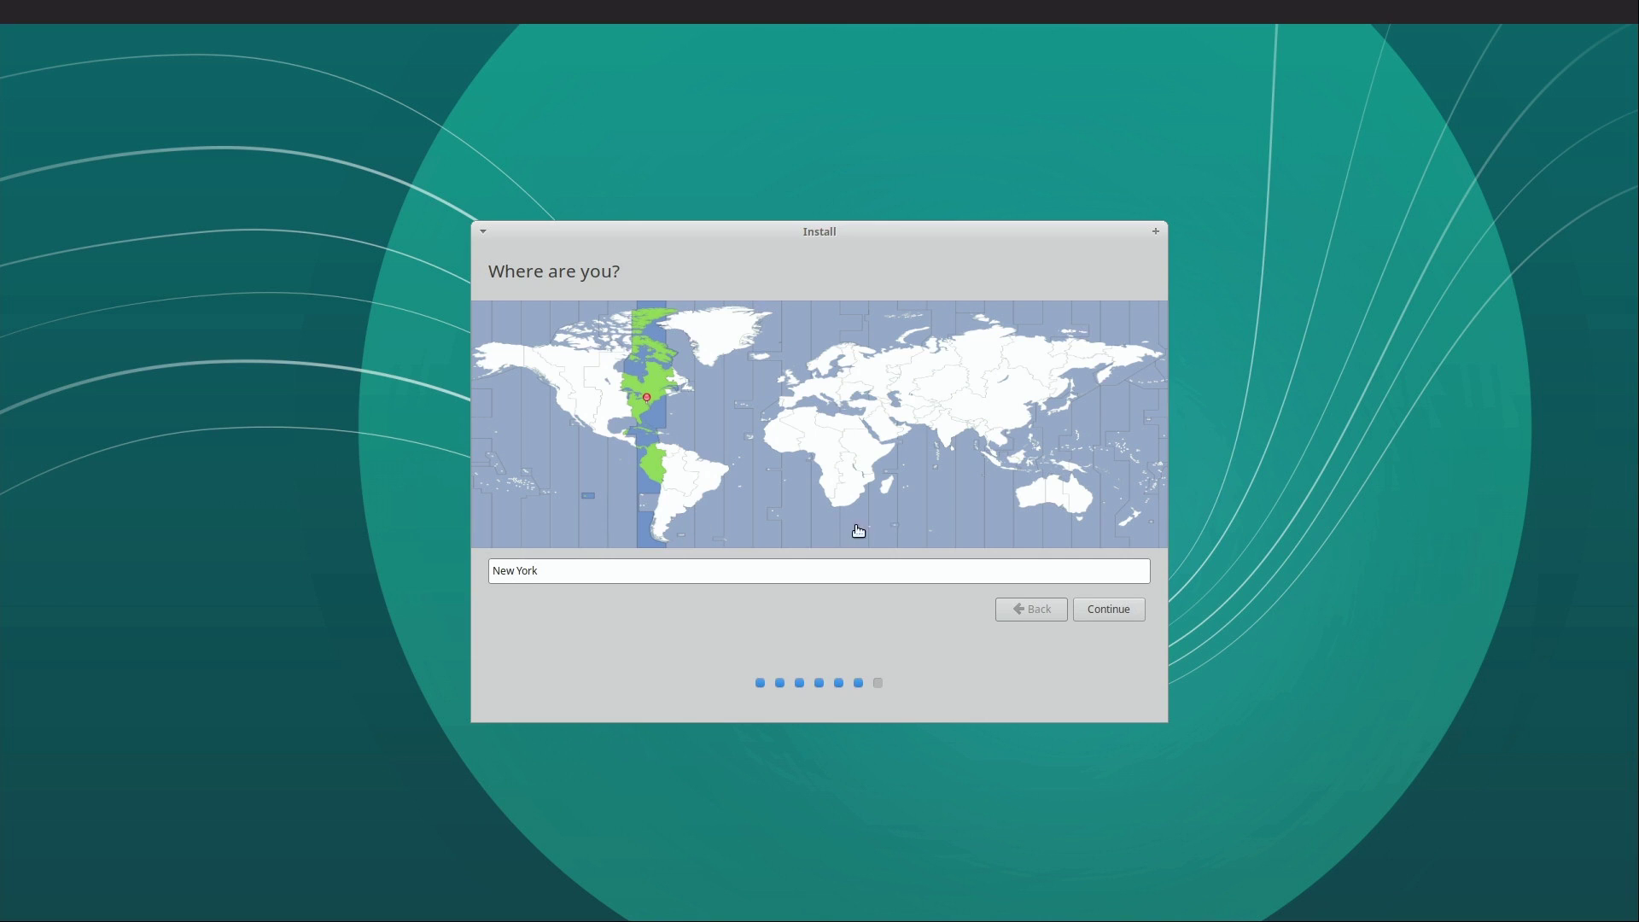
click(1098, 610)
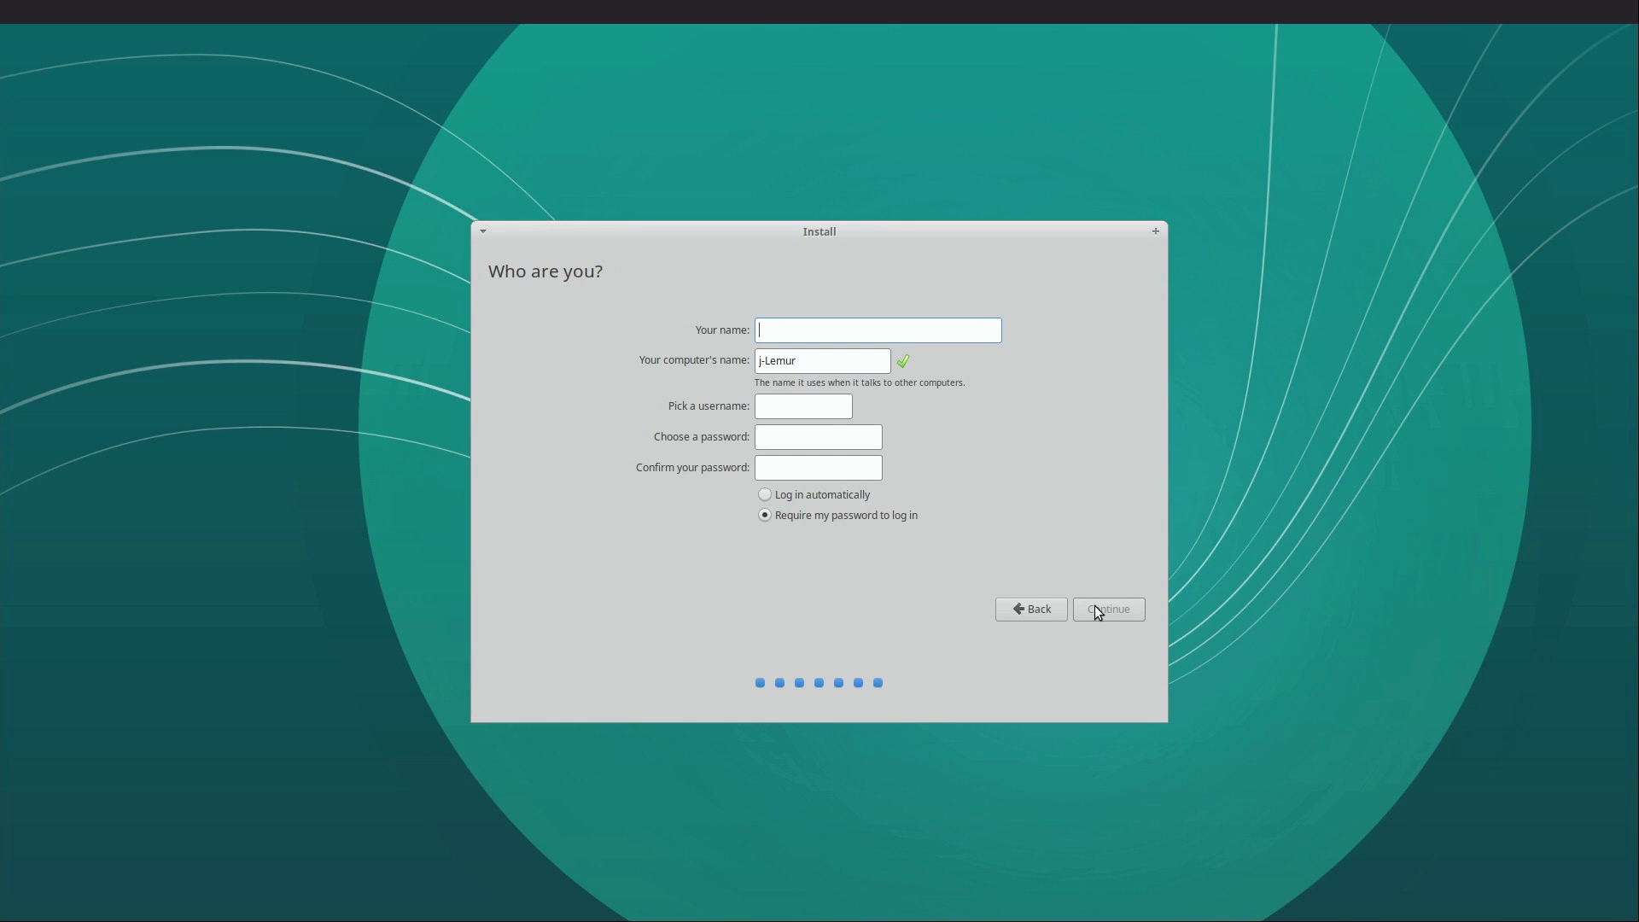
Step: Enter the user's name and account password, then continue and let the installation complete
text(Jay)
key(Tab)
key(Tab)
key(Tab)
text(*********)
key(Tab)
text(*********)
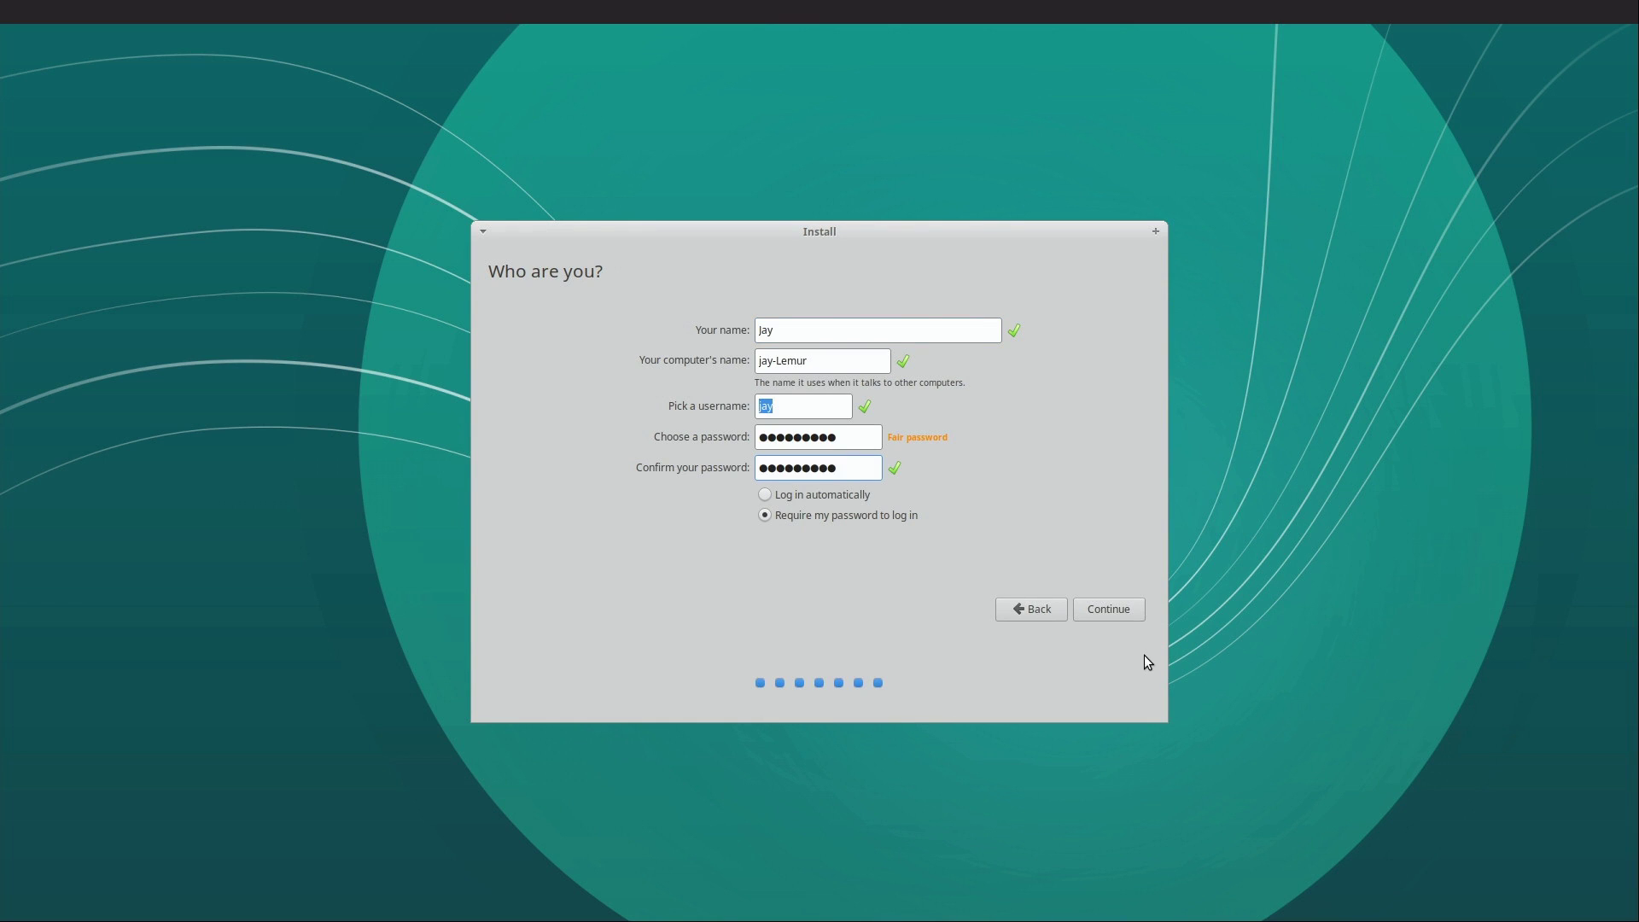
click(1109, 609)
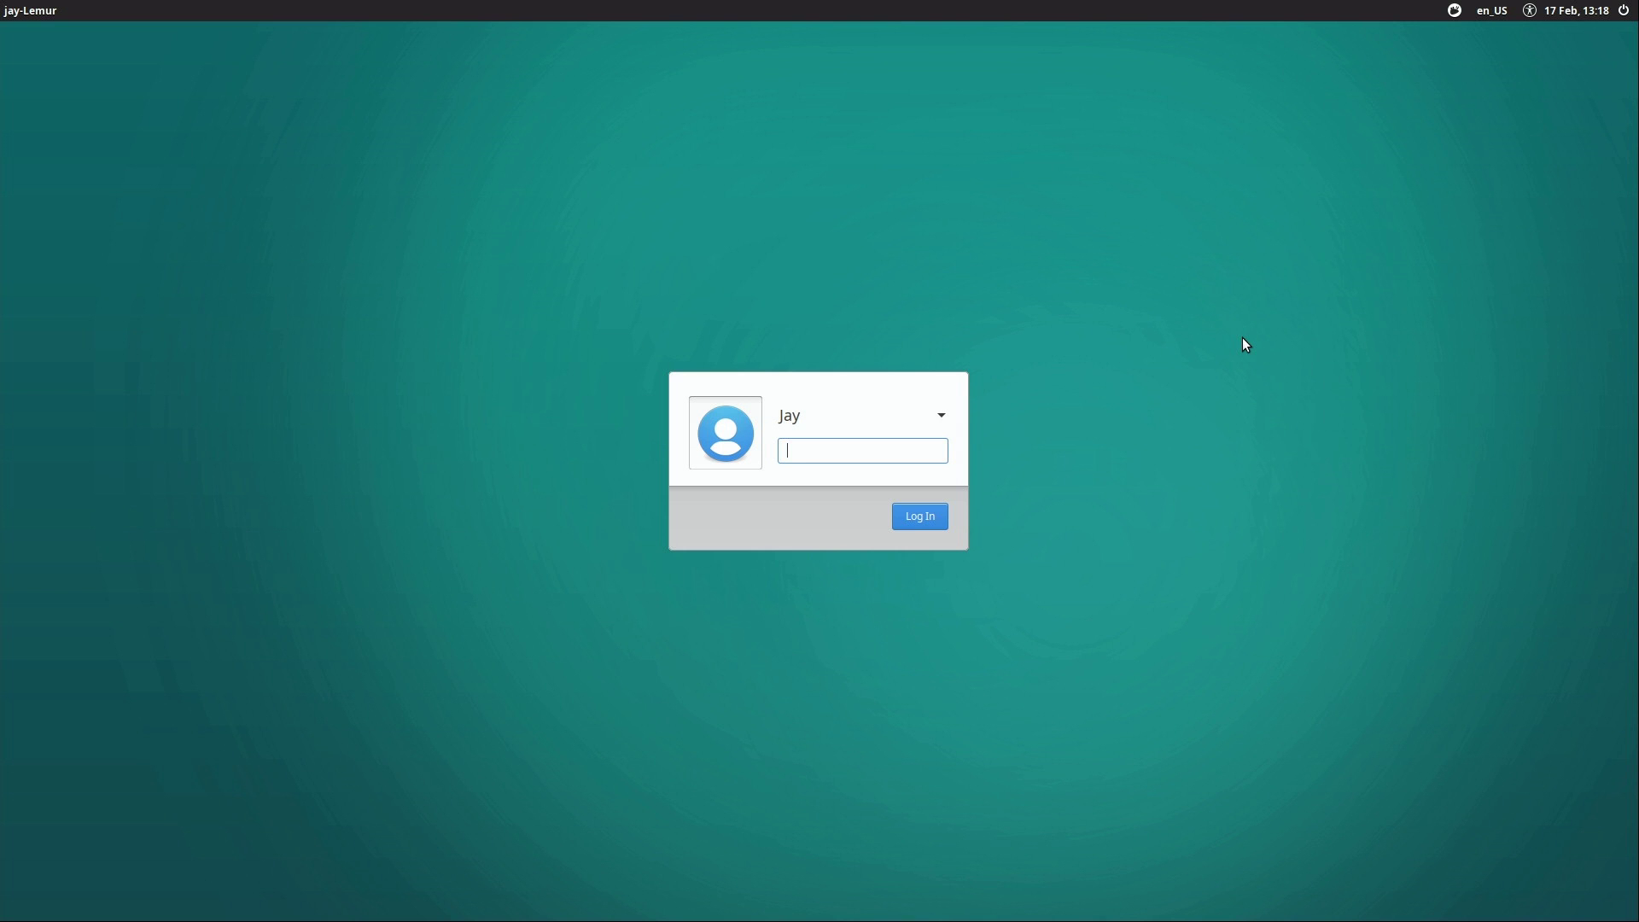
Step: Enter the account password at the login screen to reach the desktop
text(•••••••••)
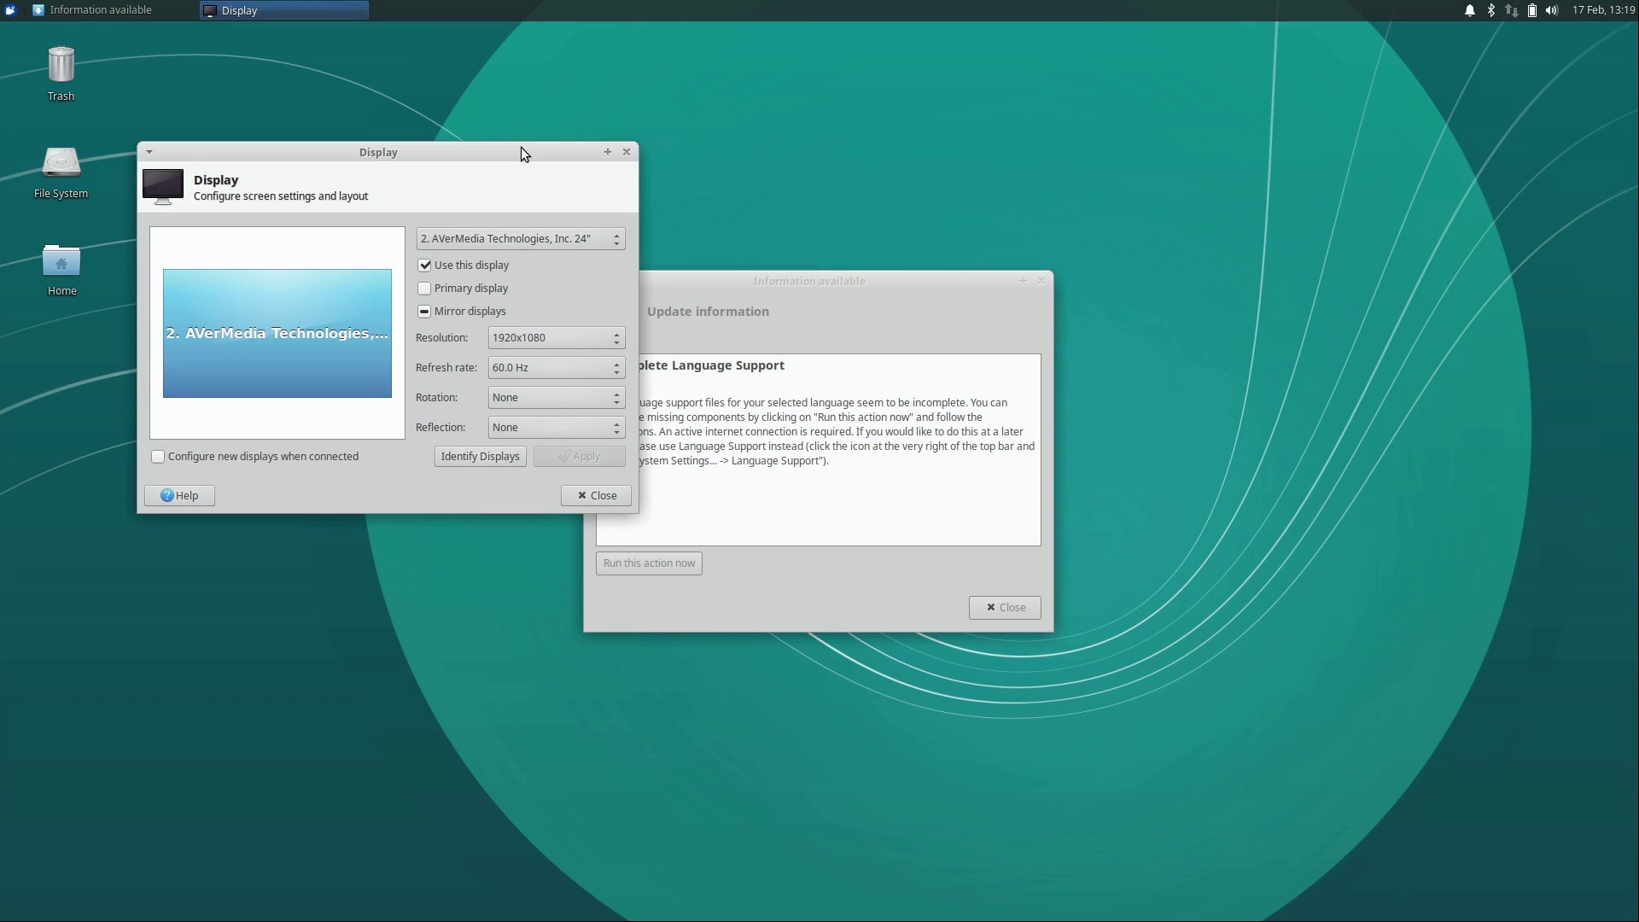
Step: Check the monitor list, keep the AVerMedia 24-inch display selected, and close Display settings
click(545, 231)
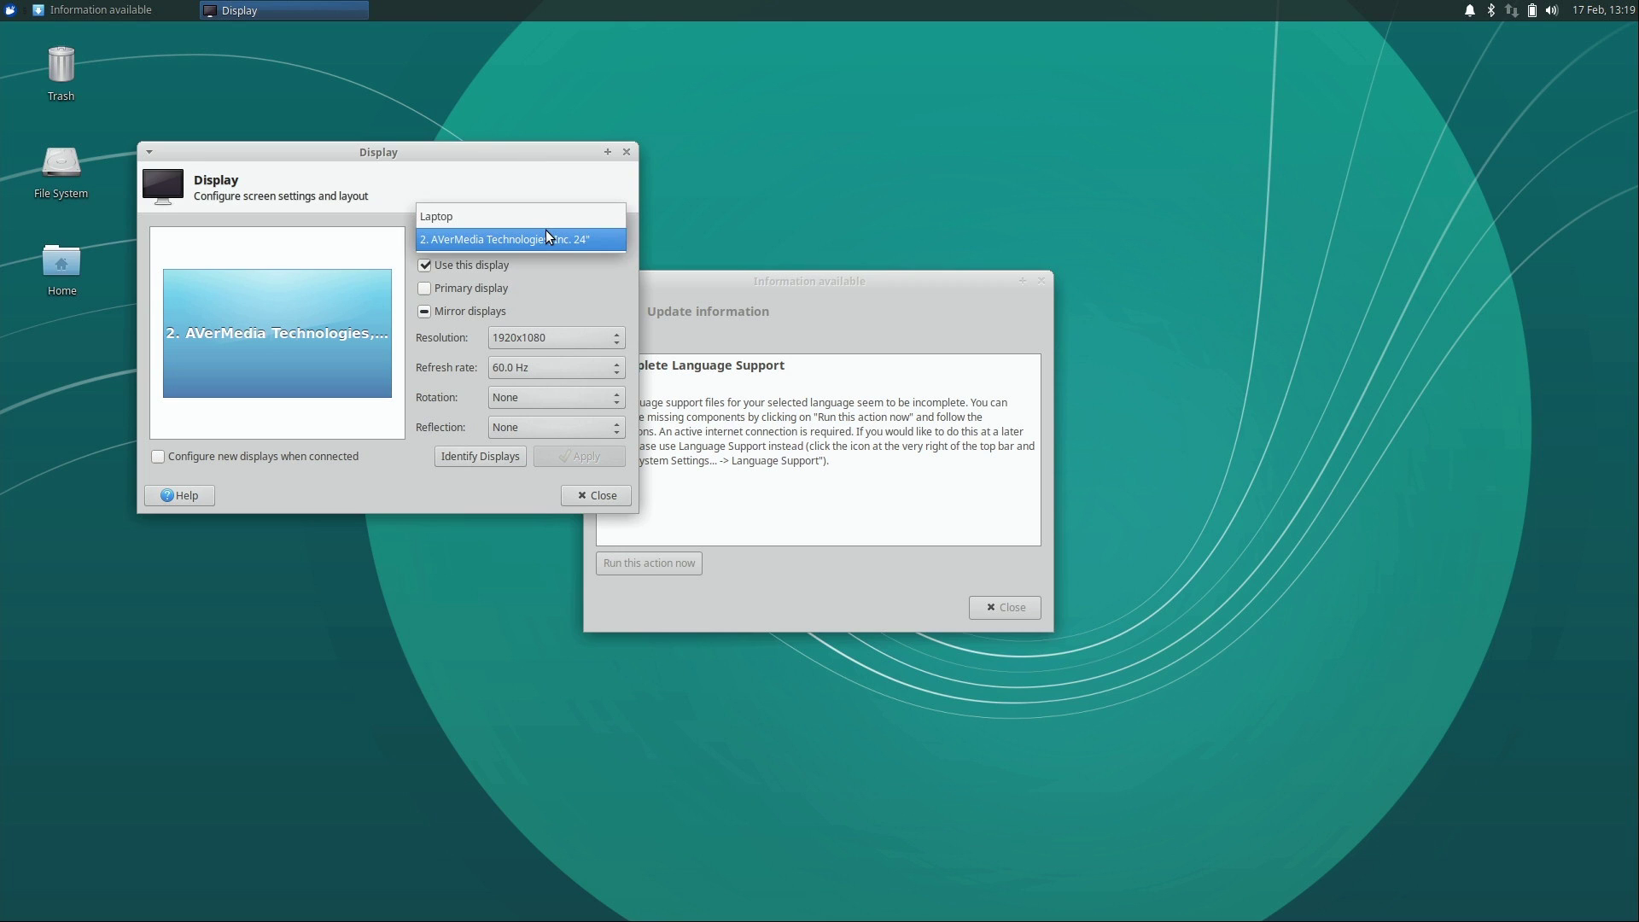
click(560, 177)
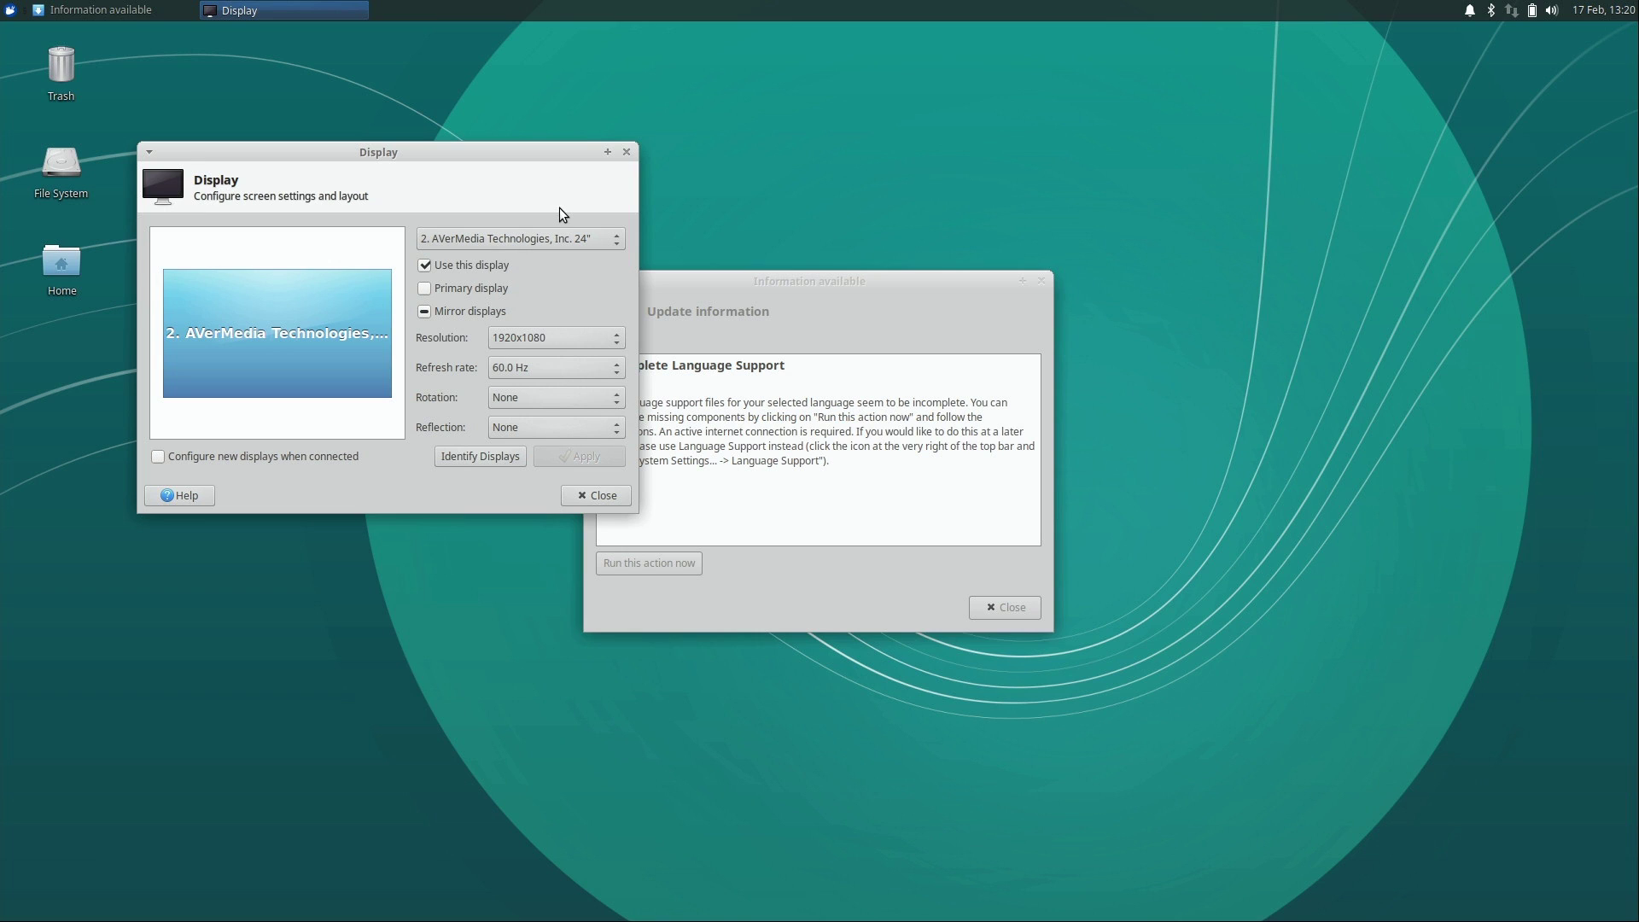
click(577, 495)
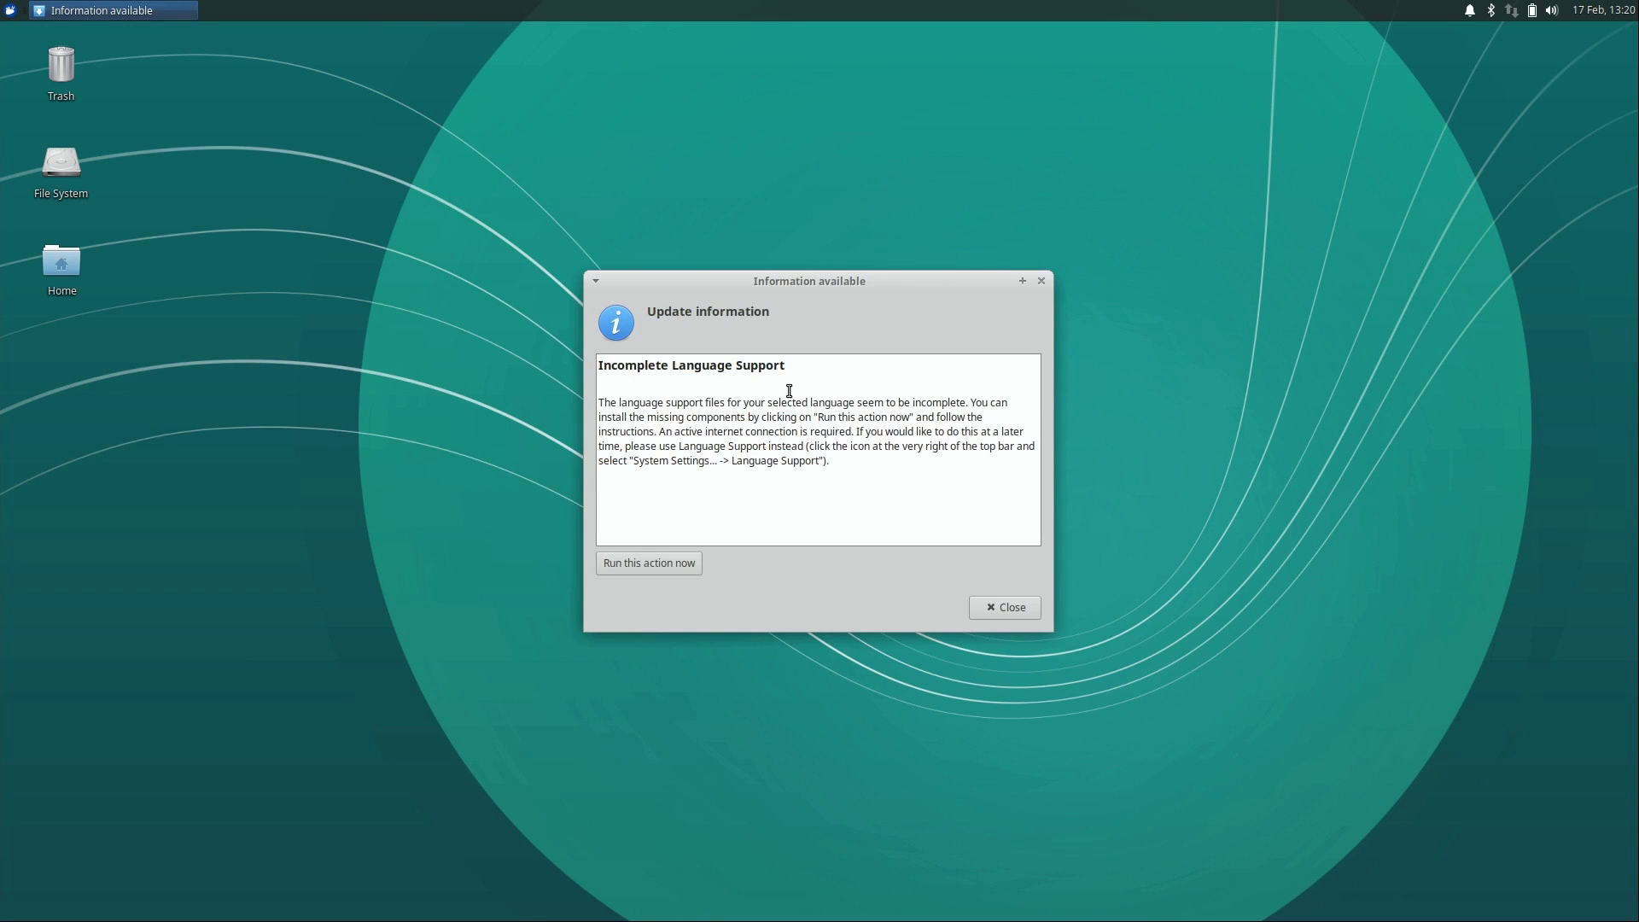
Step: Install the missing language packs with administrator authentication, then close Language Support and its notice
click(696, 565)
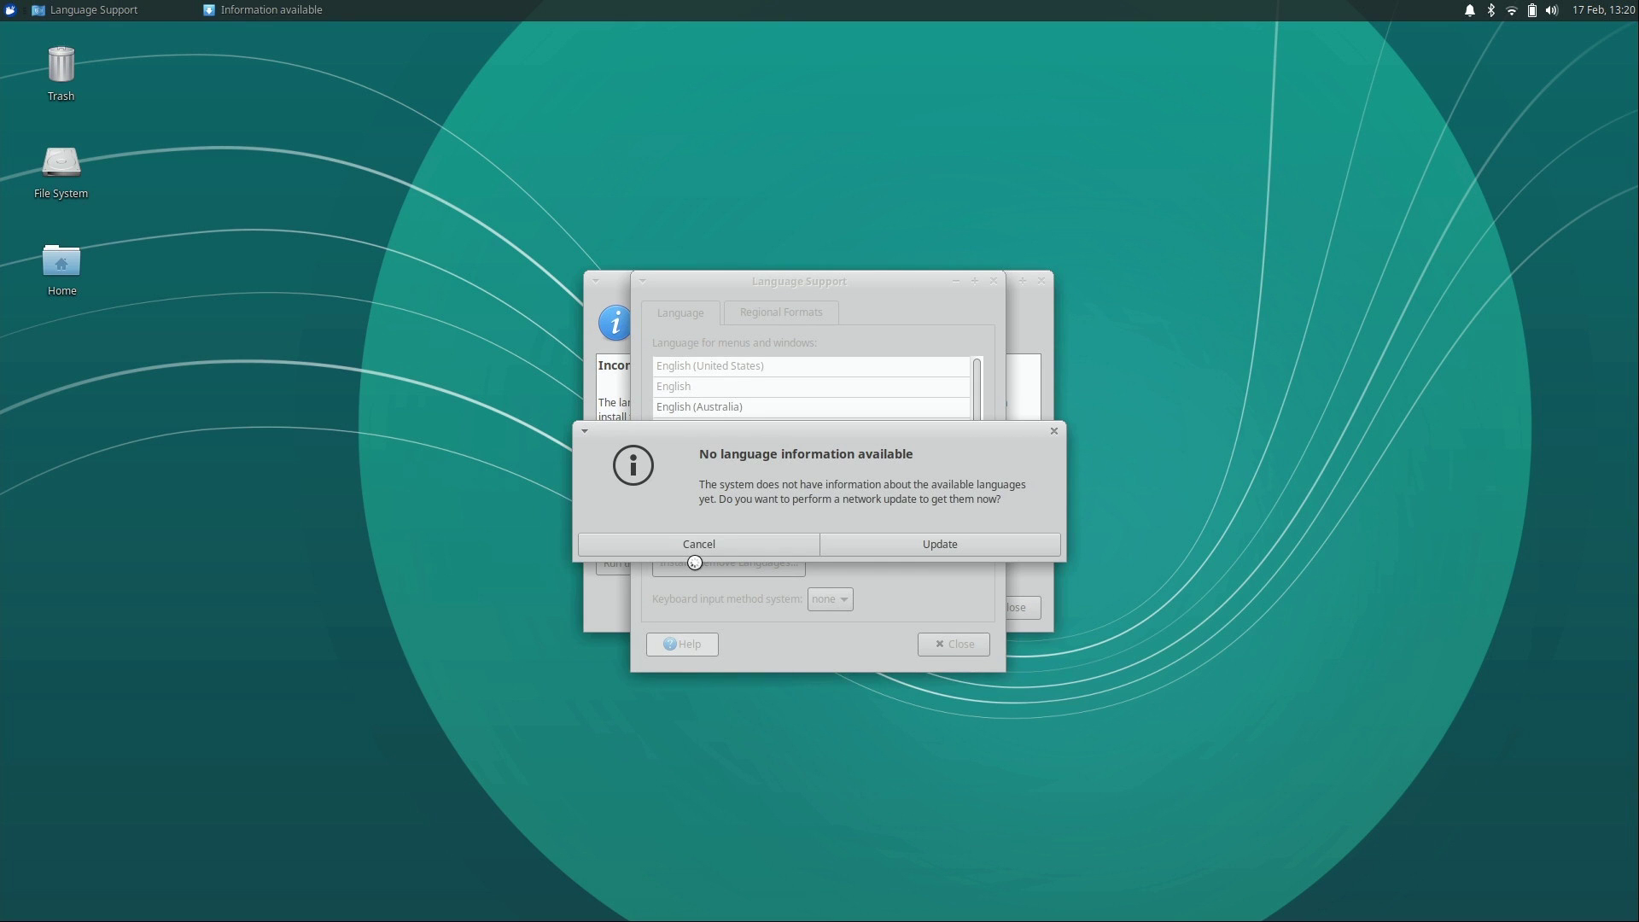
click(836, 553)
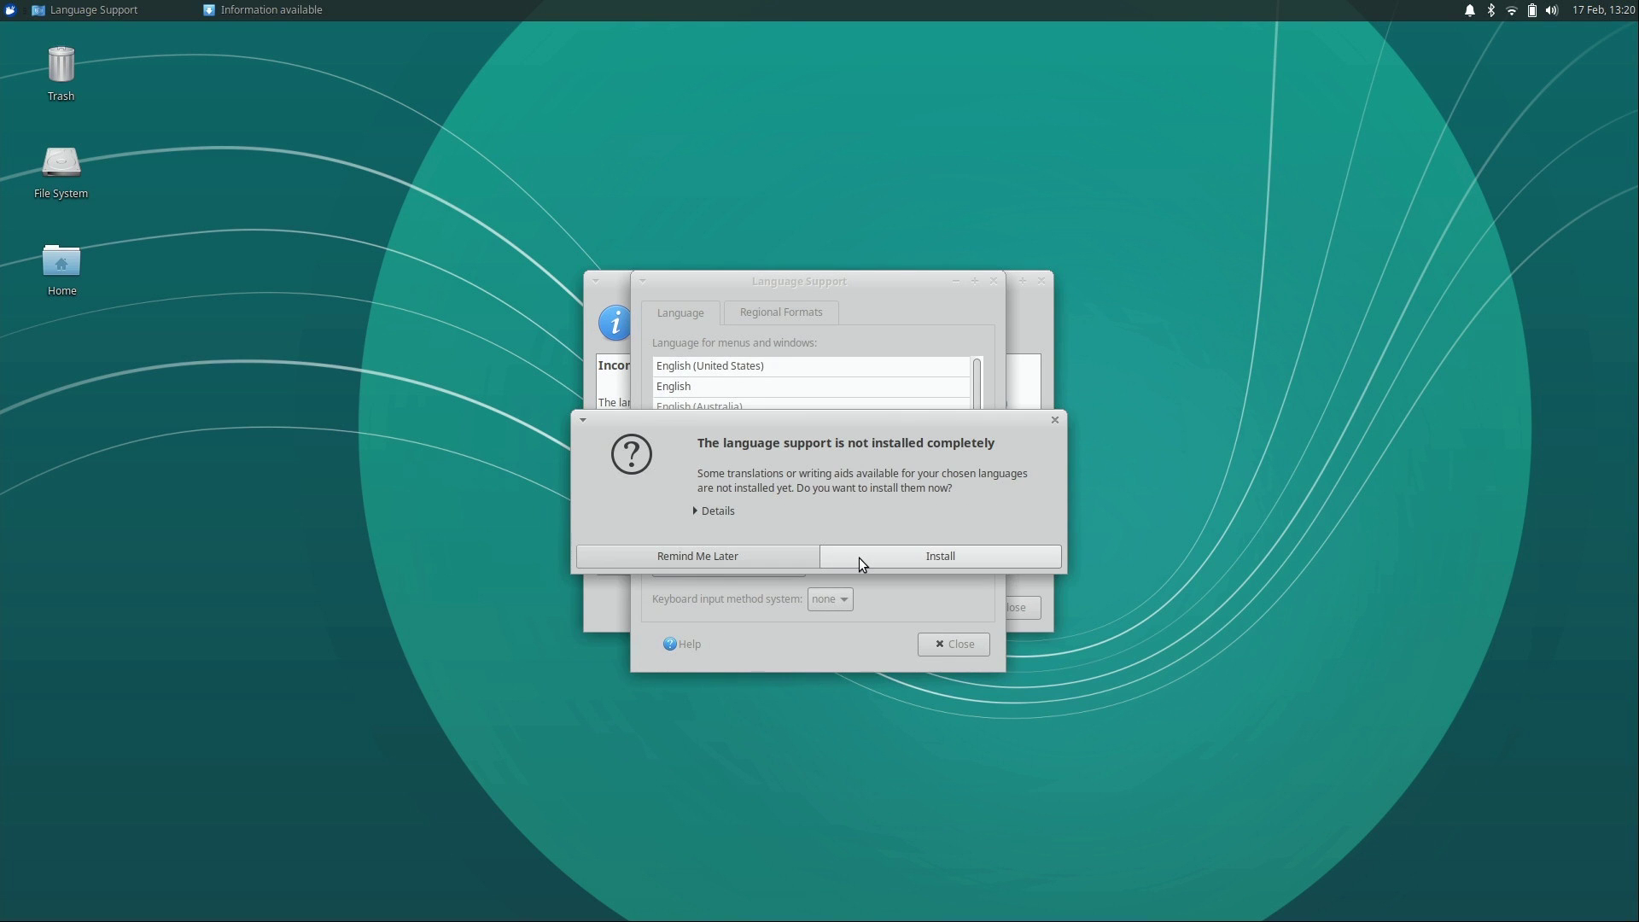
click(859, 557)
text(********)
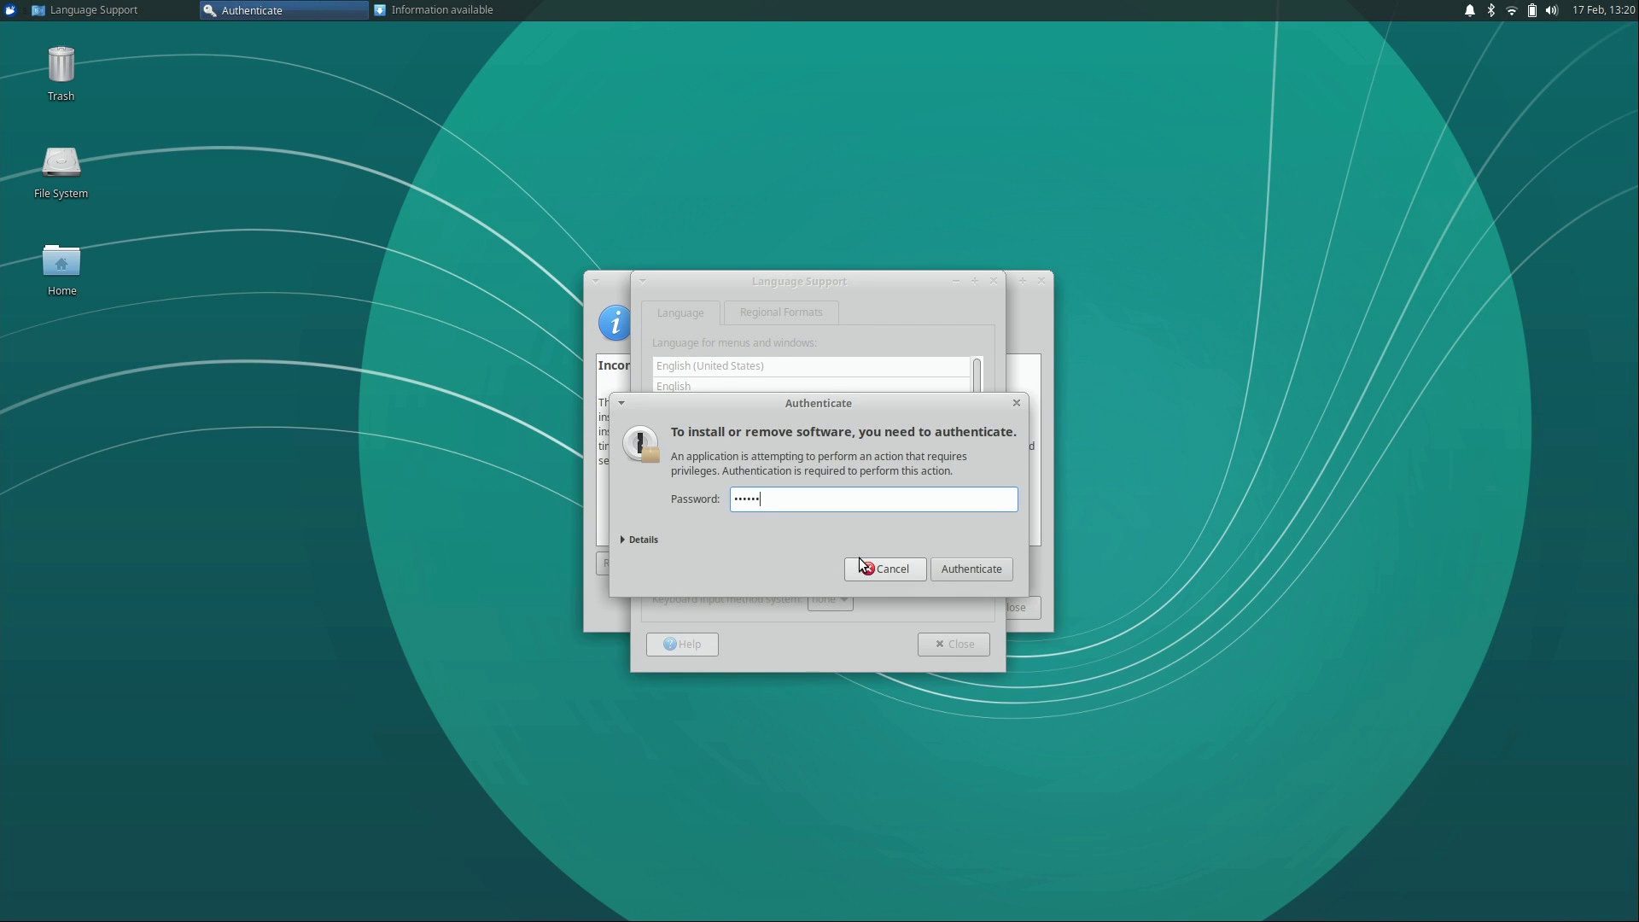
key(Return)
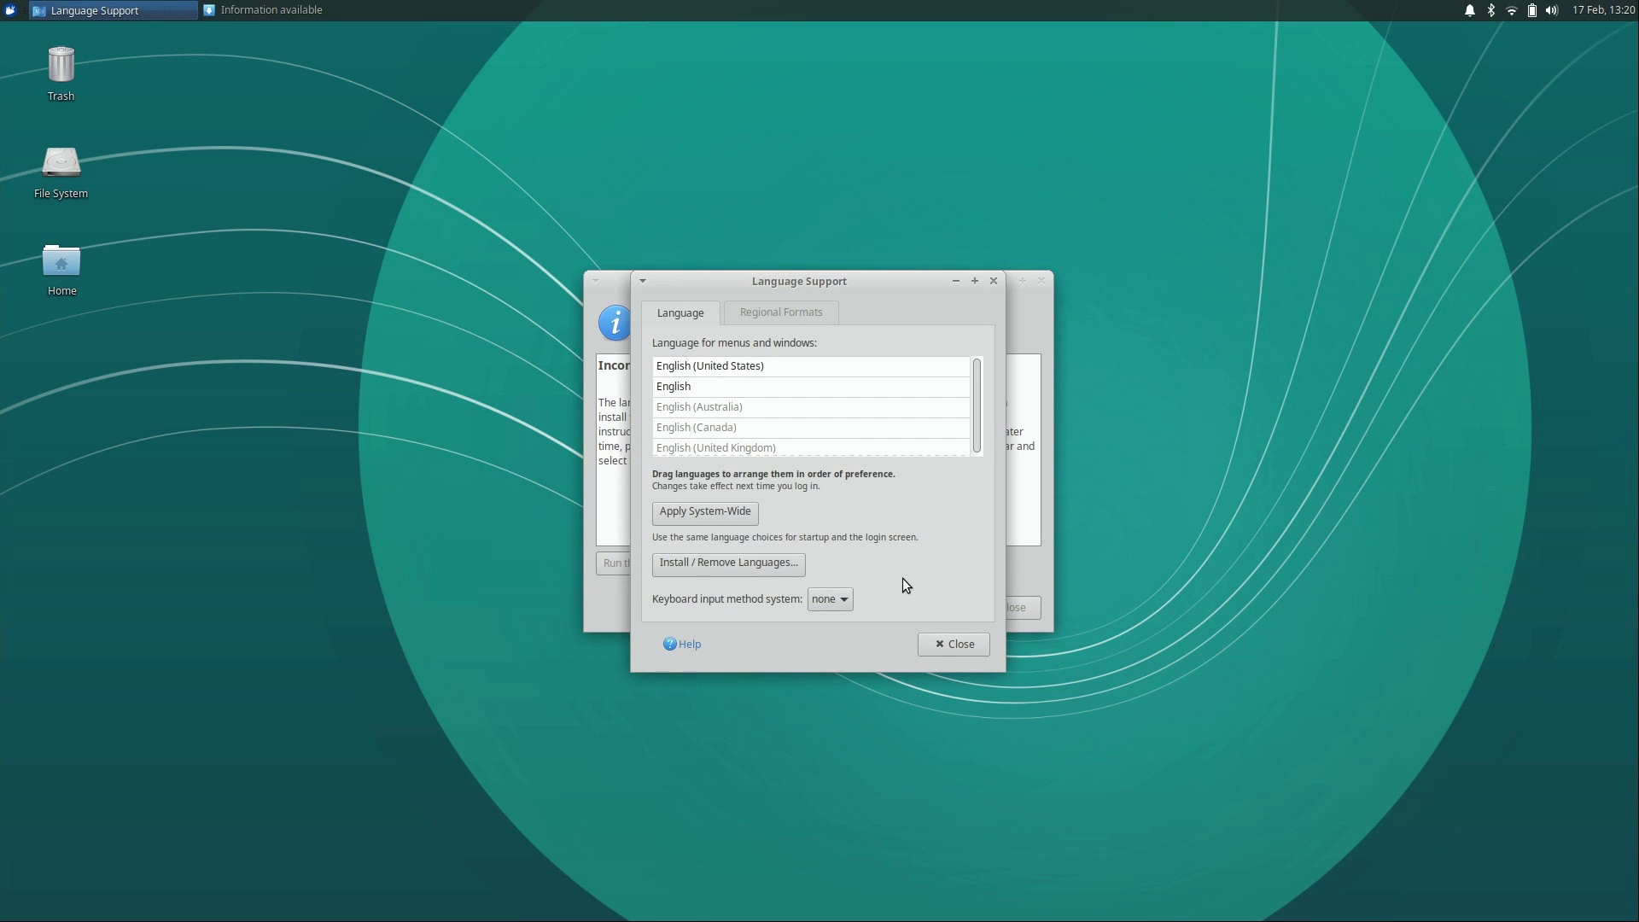
click(940, 643)
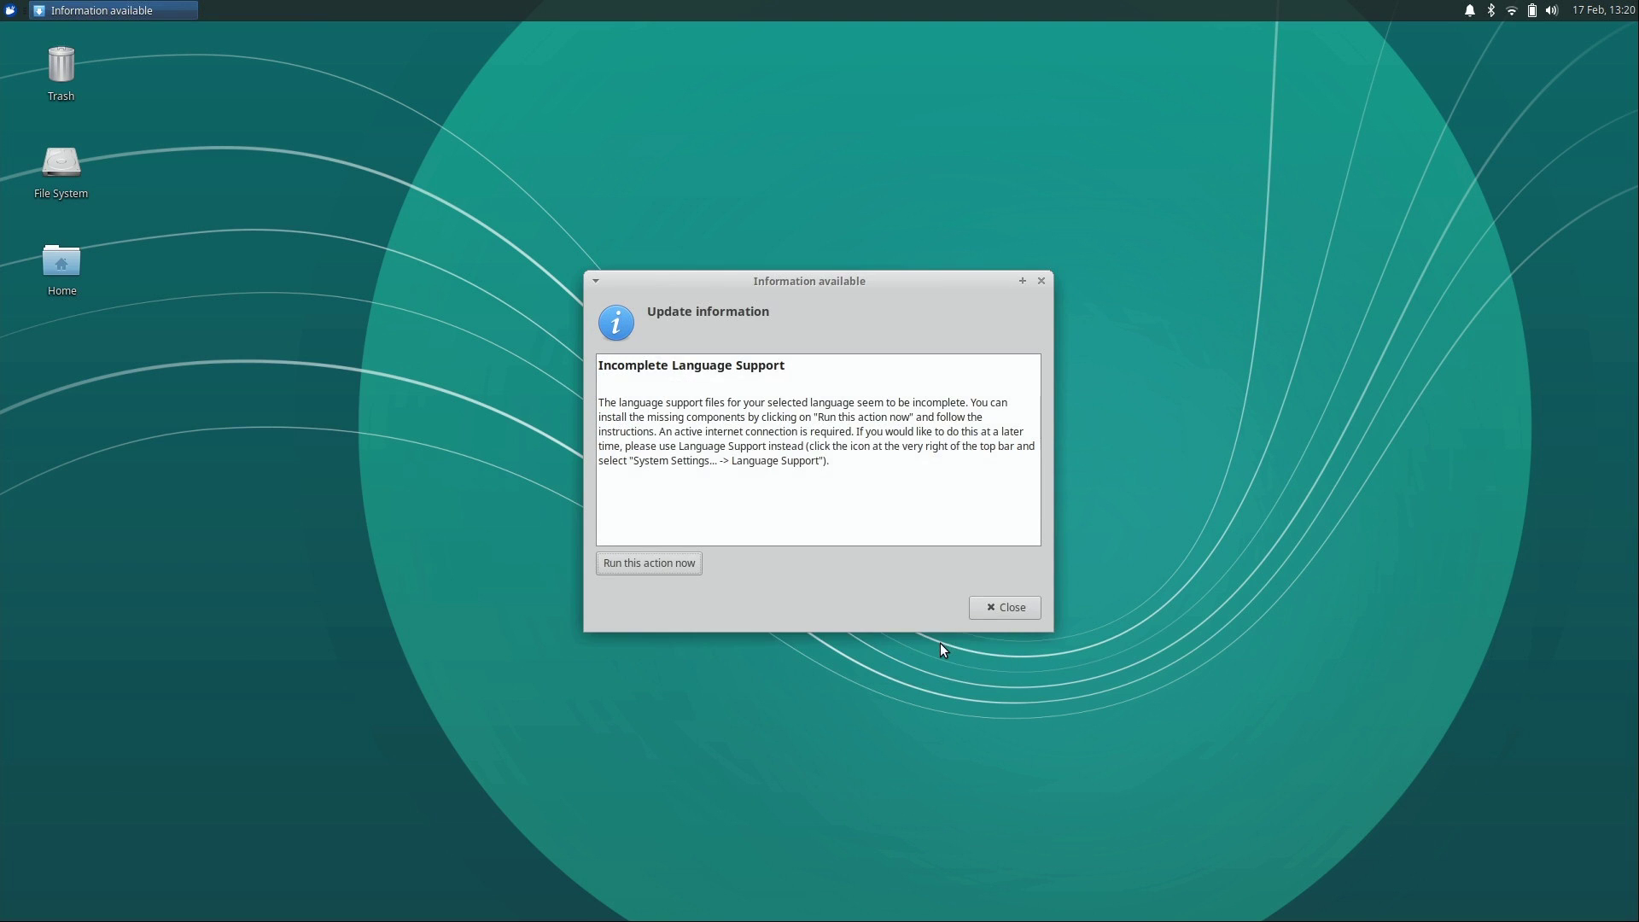
click(1010, 603)
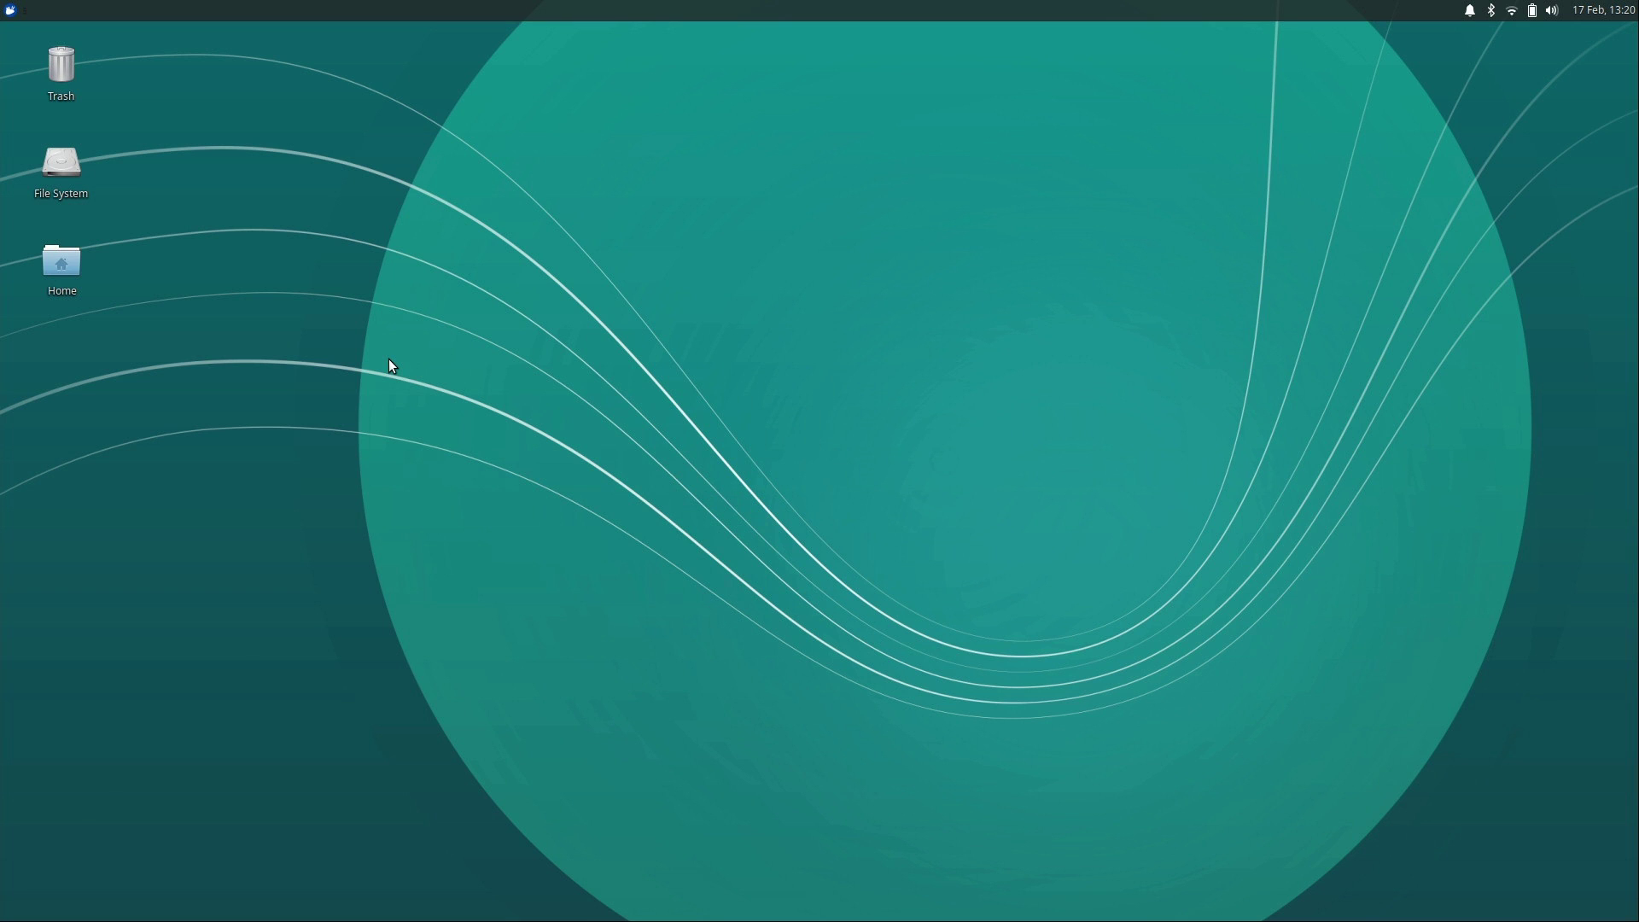
Step: Open a terminal and run cat /etc/os-release to show the Ubuntu 18.04.2 LTS details
key(ctrl+alt+t)
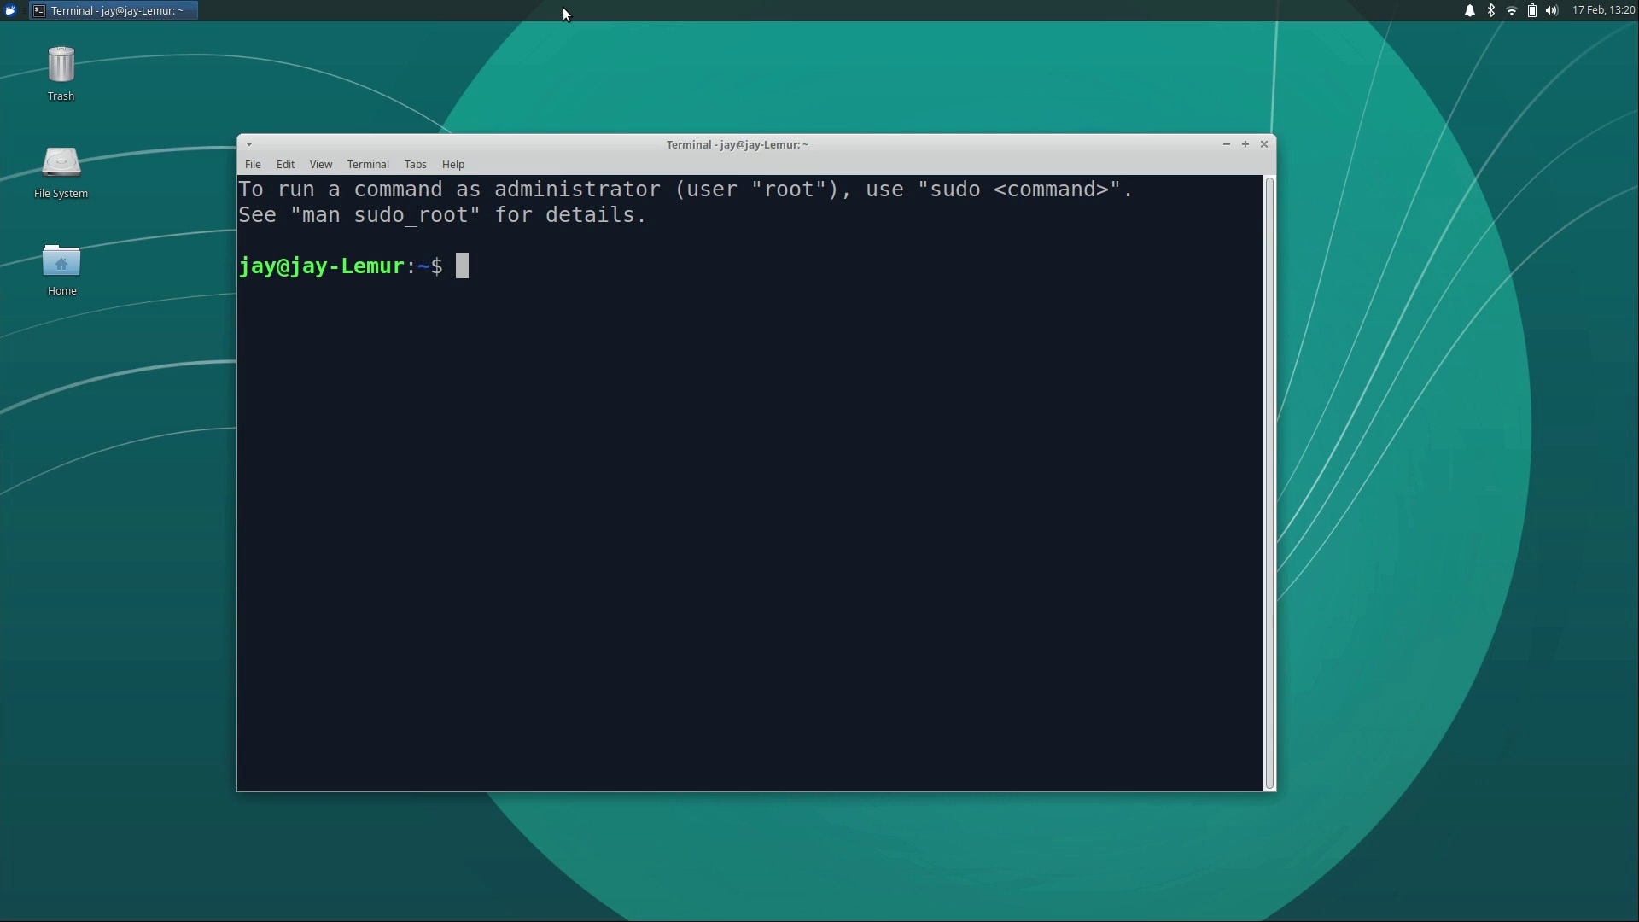
text(cat /etc/os-release)
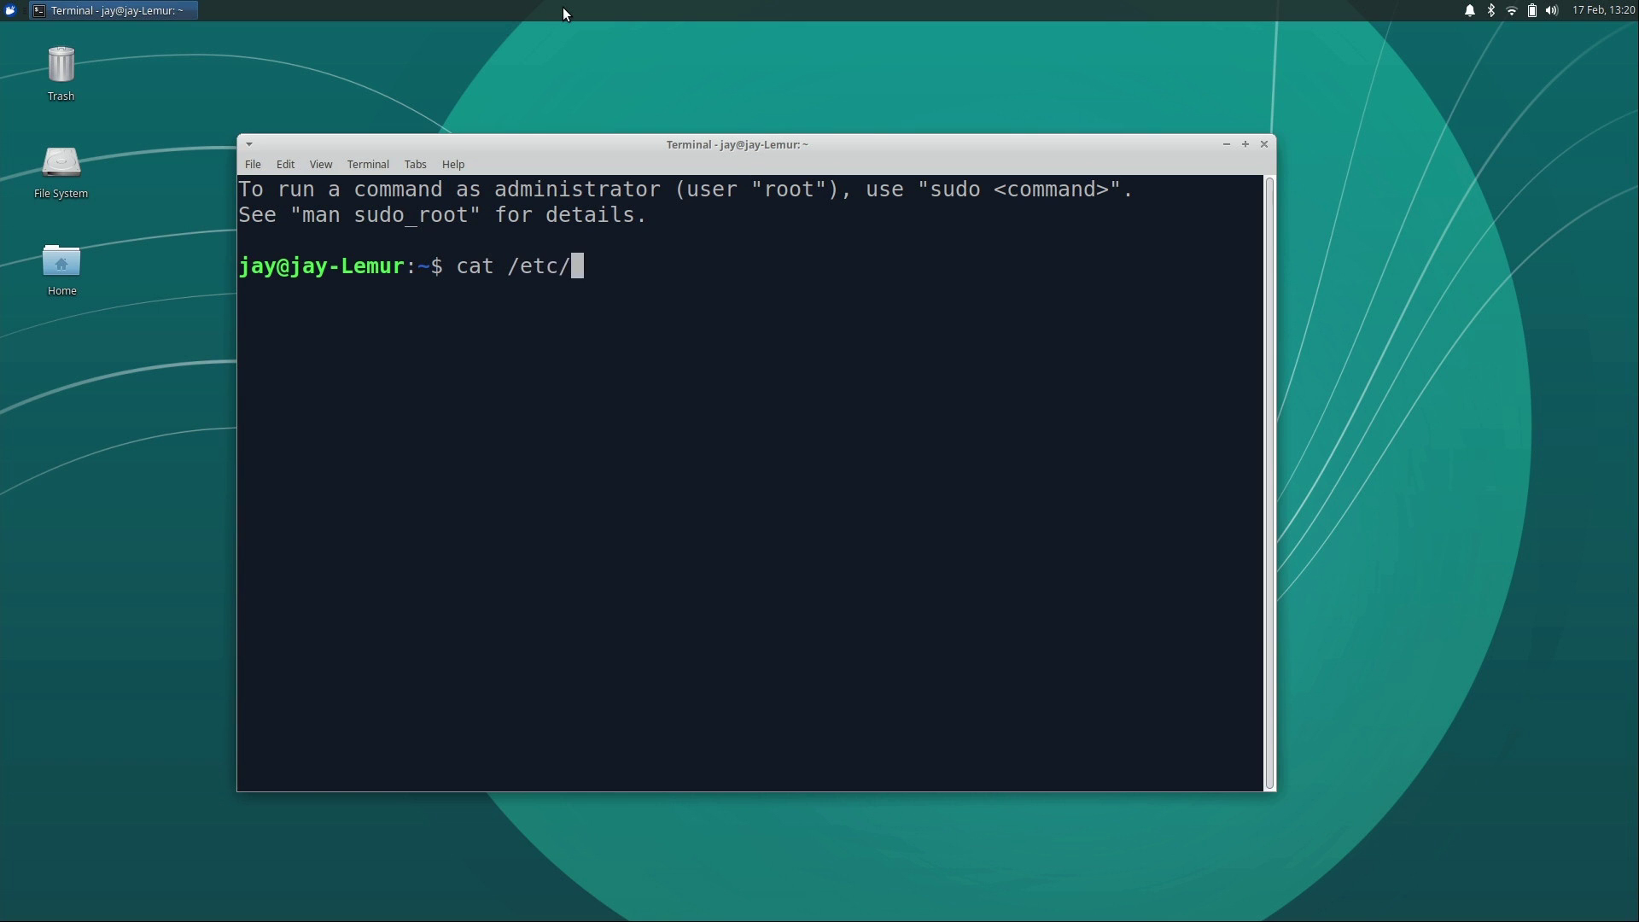
key(Return)
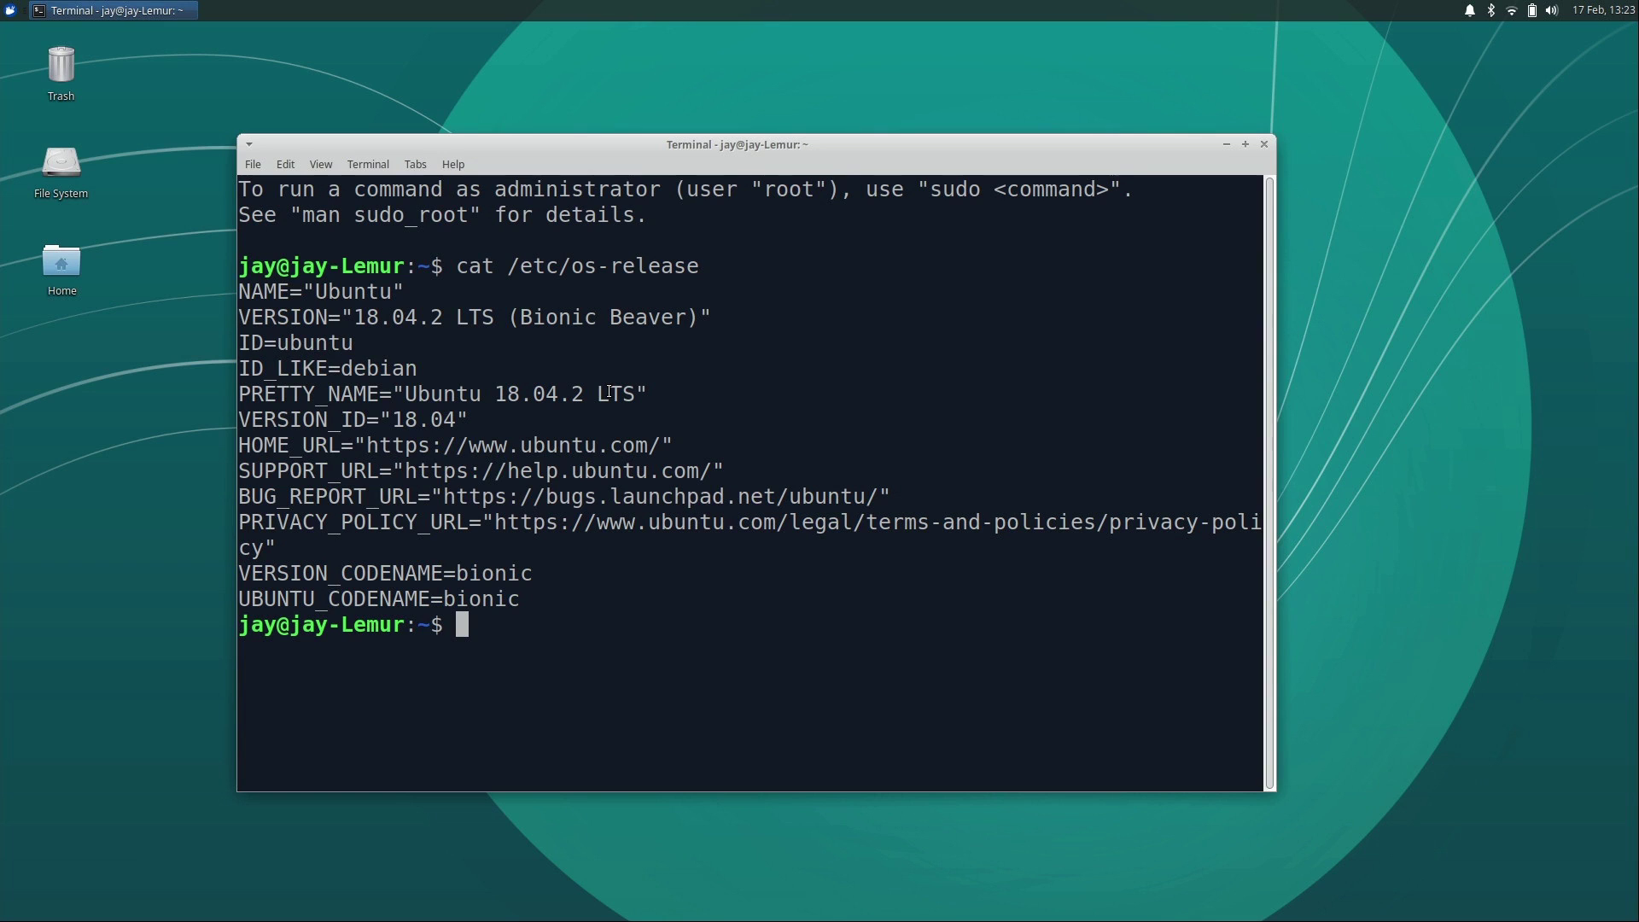
Step: Run uname -r to show kernel 4.18.0-15-generic, then clear the terminal
text(uname -r)
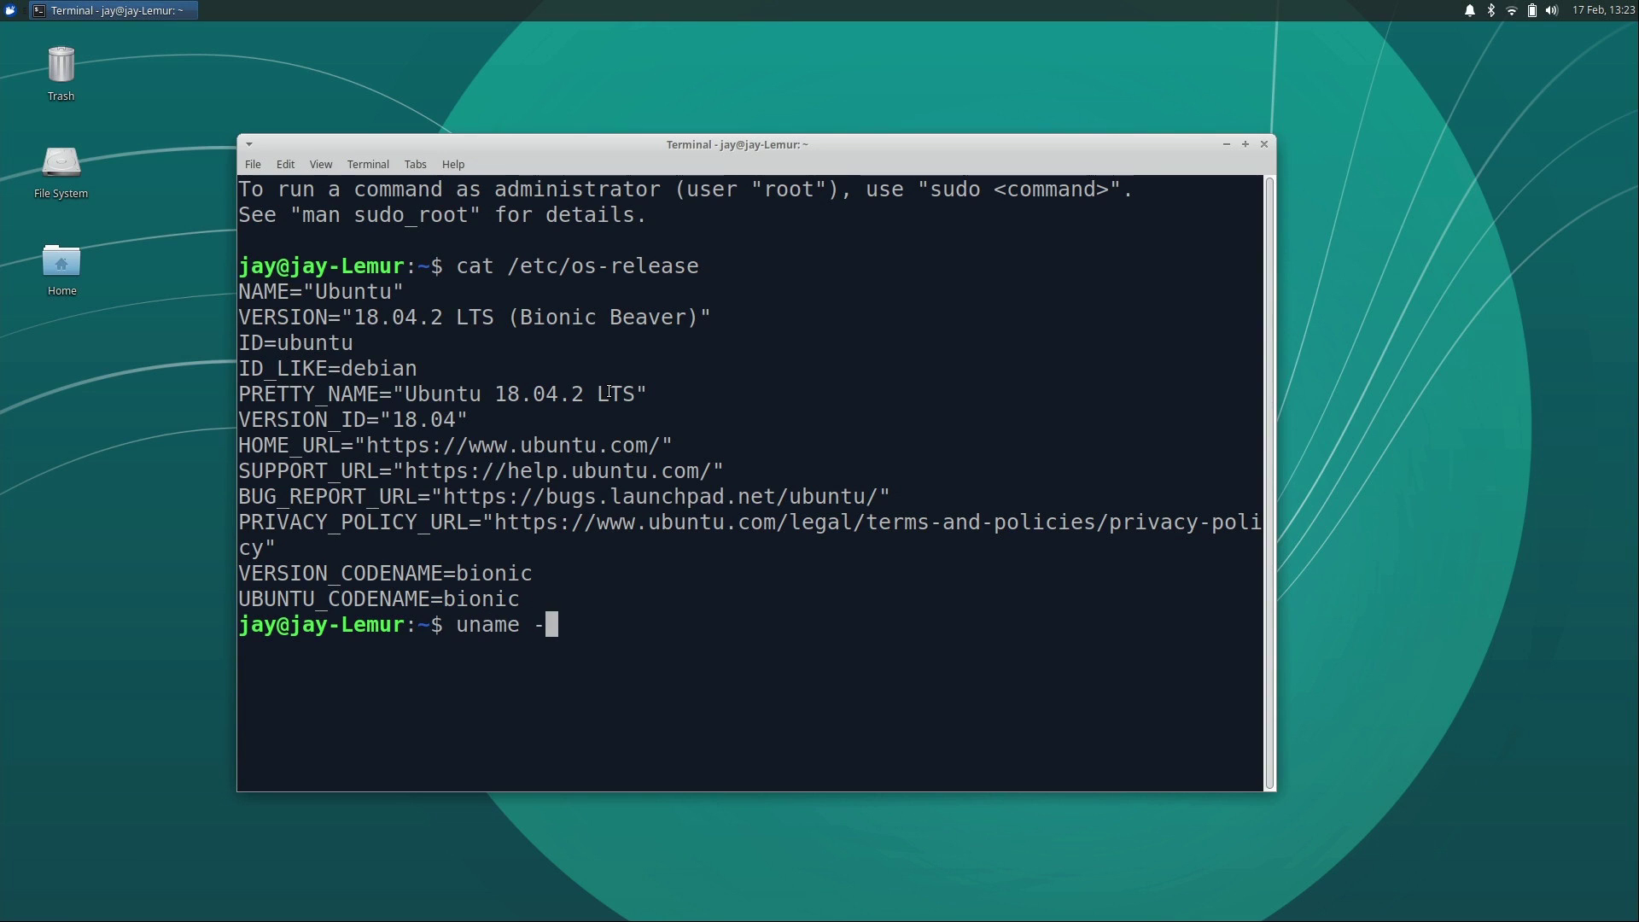
key(Return)
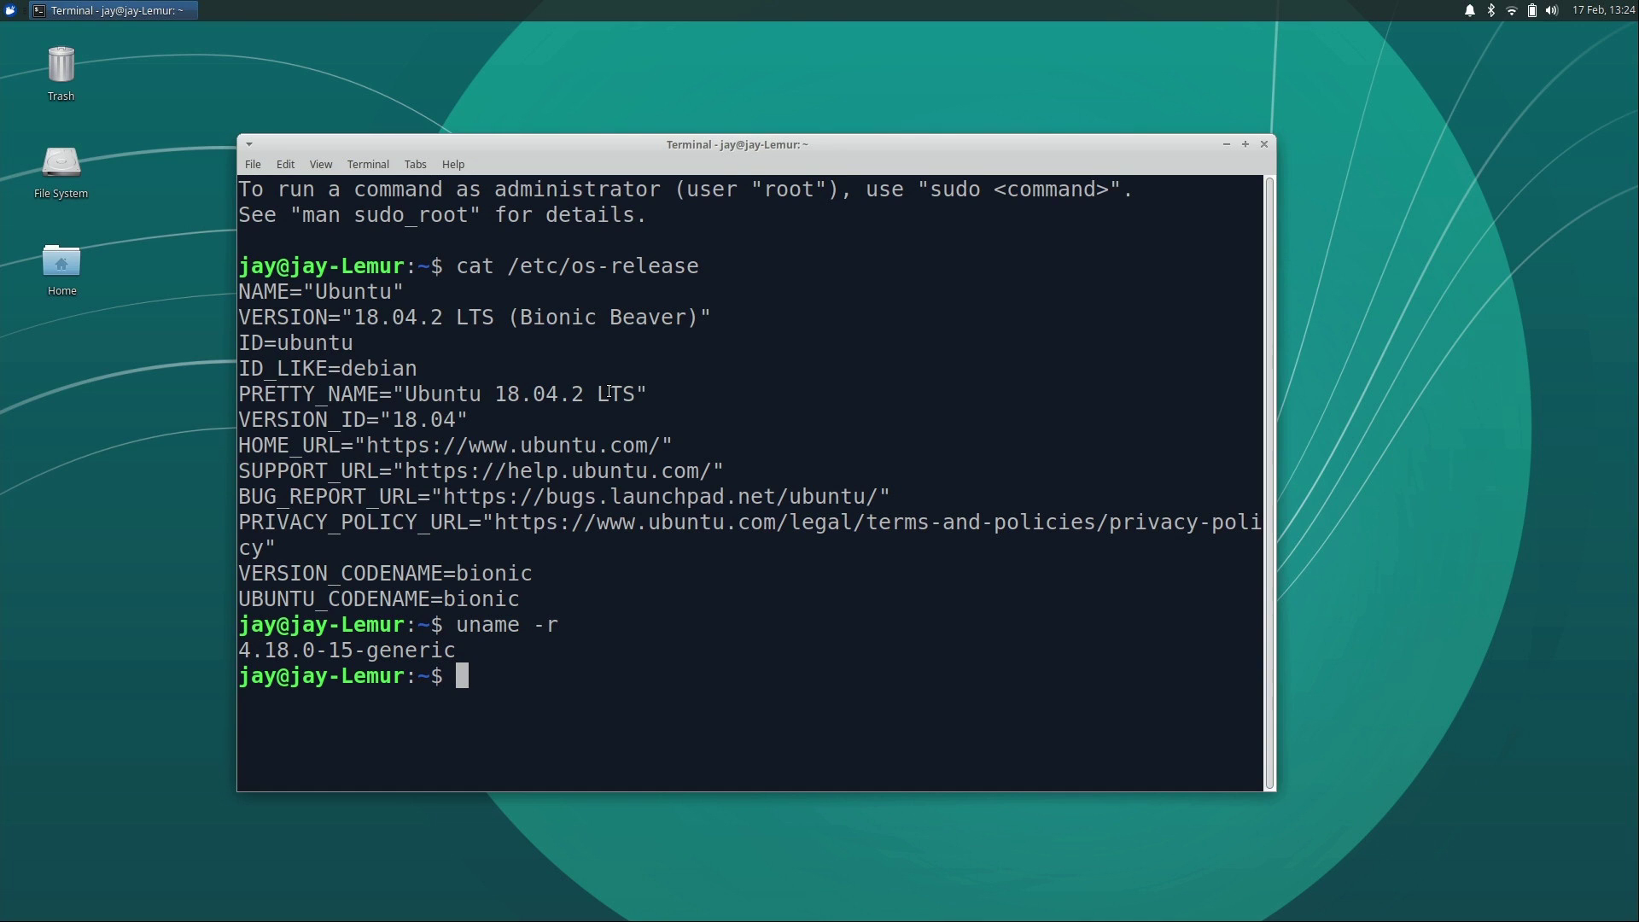
text(clear)
key(Return)
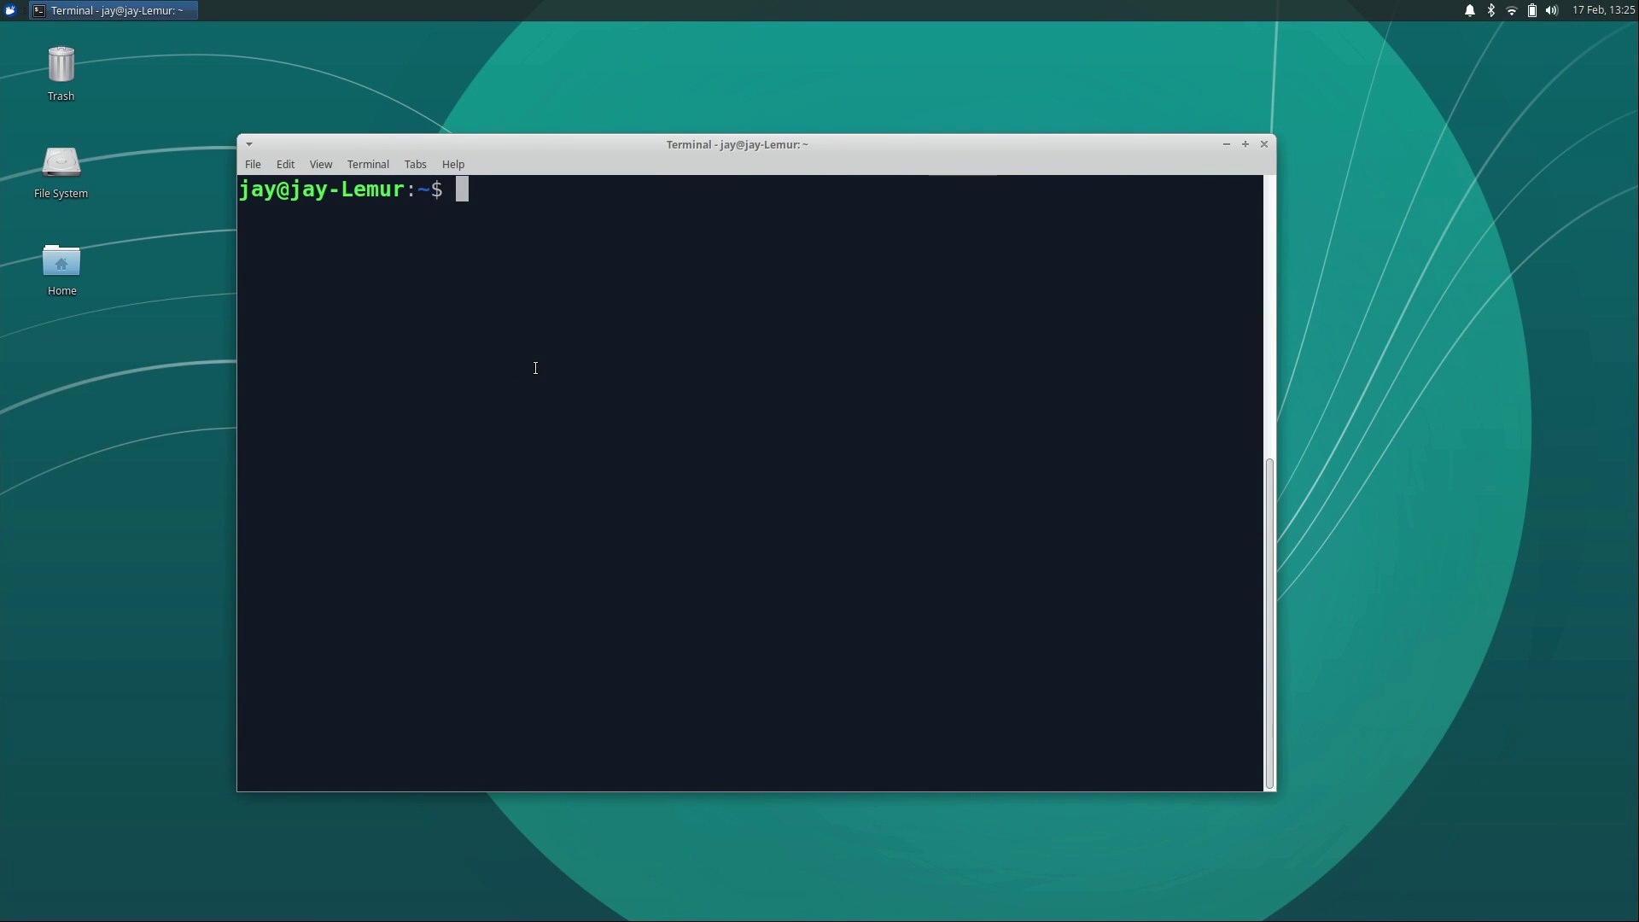
Step: Paste the HWE kernel install command without running it, cancel it, close the terminal, and select Home
text(sudo apt-get install --install-recommends linux-generic-hwe-18.04 xserver-xorg-hwe-18.04)
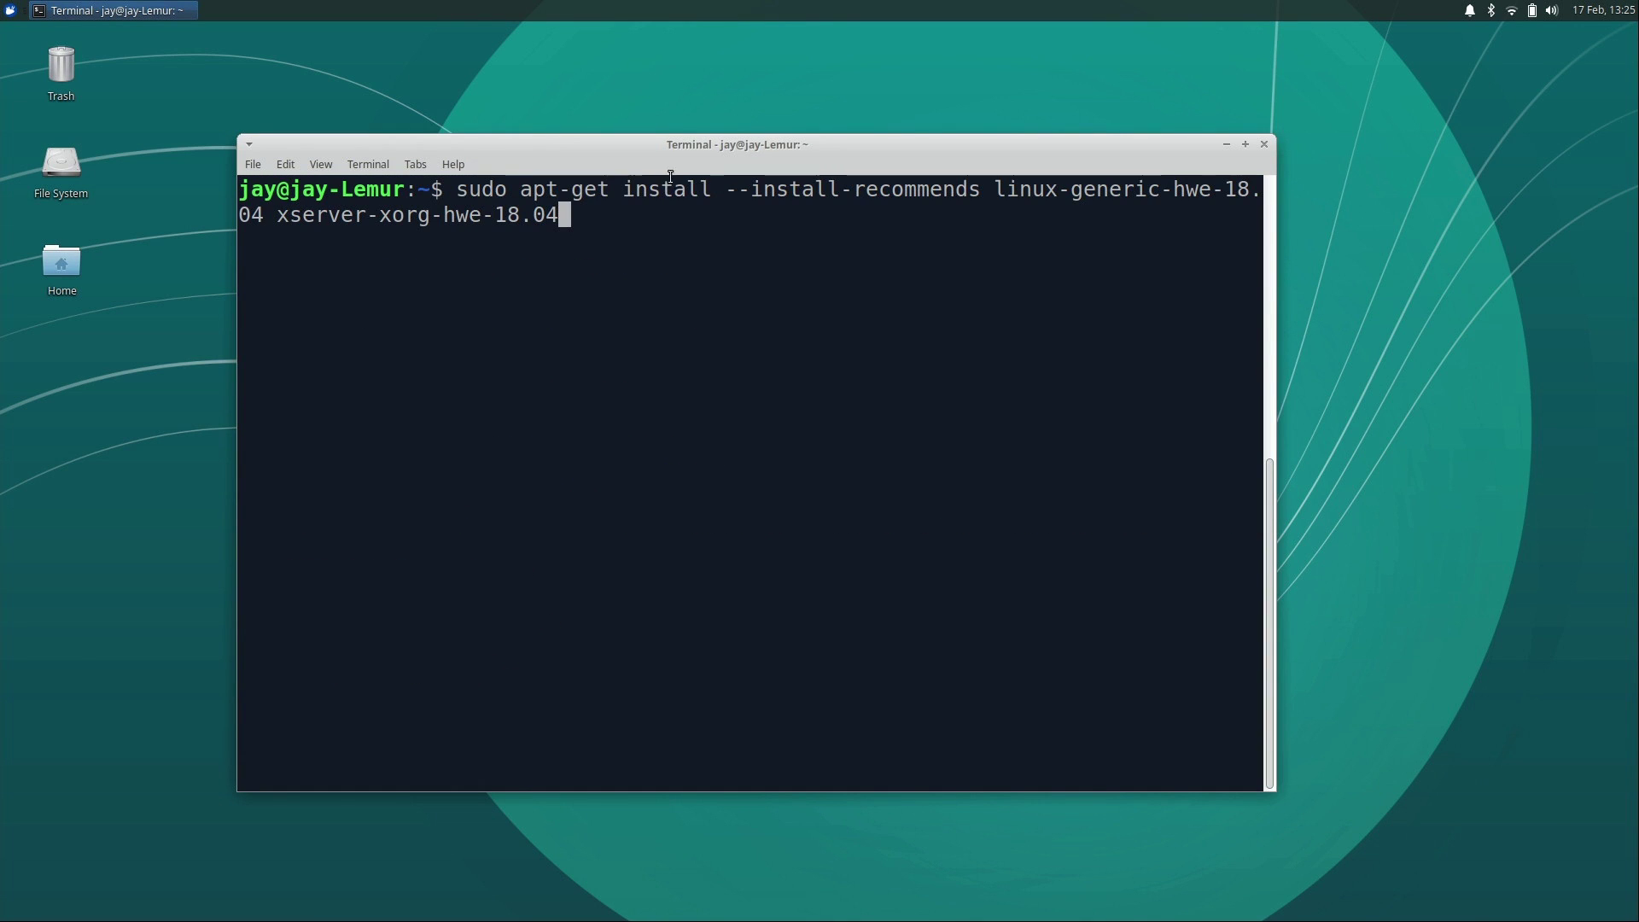
double_click(674, 151)
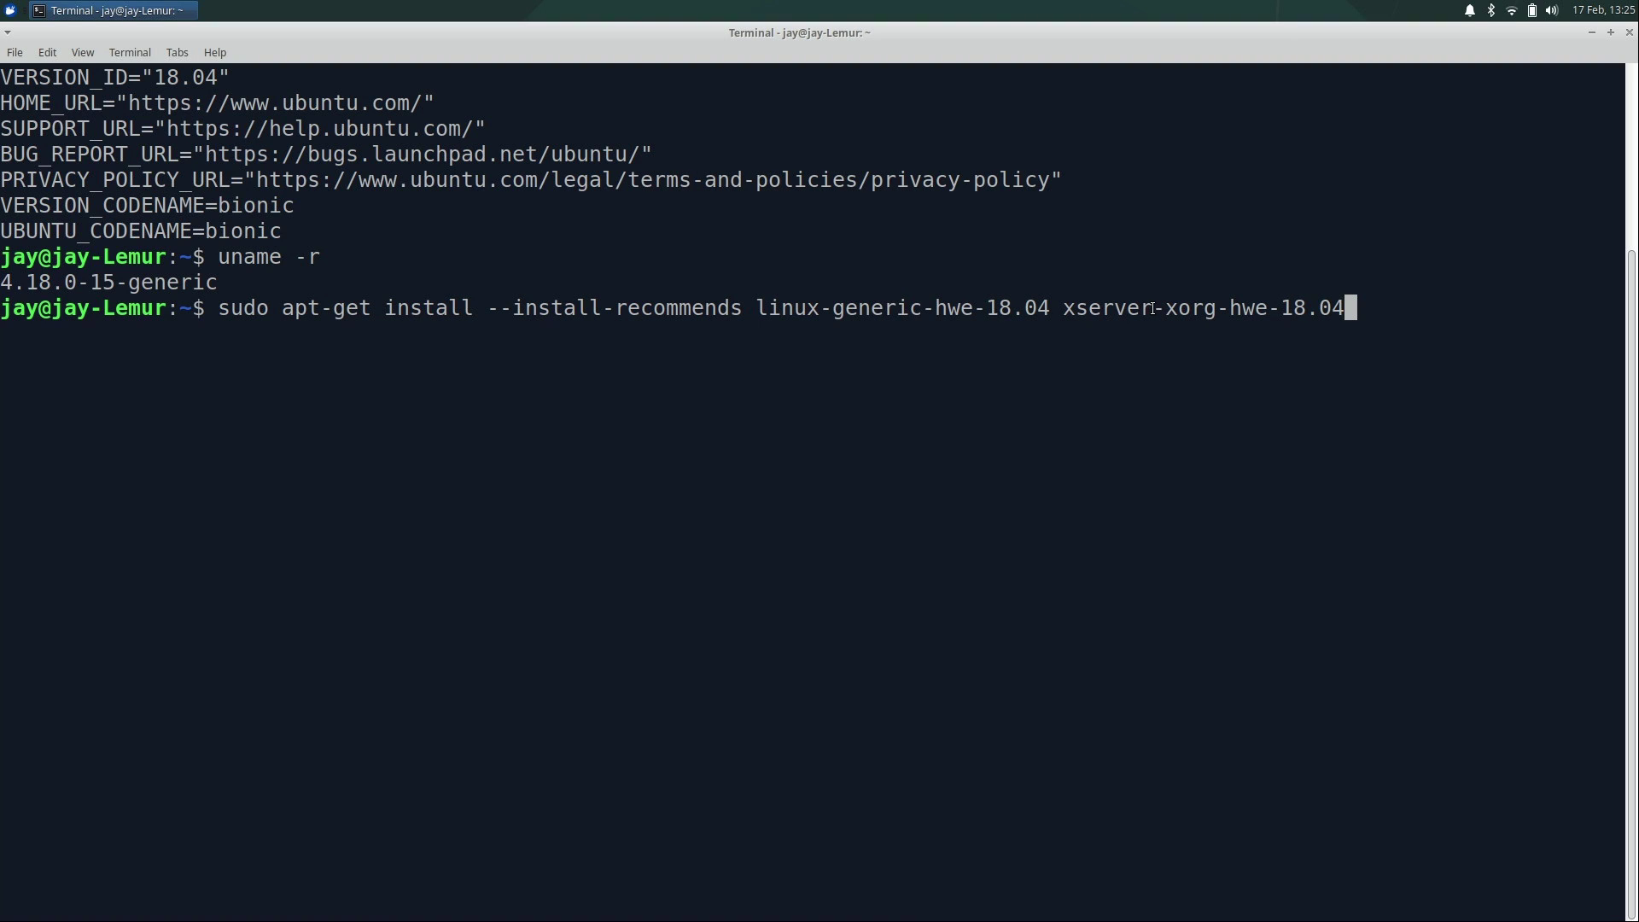
key(BackSpace)
key(BackSpace)
key(BackSpace)
key(BackSpace)
key(BackSpace)
key(BackSpace)
key(BackSpace)
key(BackSpace)
key(BackSpace)
key(BackSpace)
key(BackSpace)
key(BackSpace)
key(BackSpace)
key(BackSpace)
key(BackSpace)
key(BackSpace)
key(BackSpace)
key(BackSpace)
key(BackSpace)
key(BackSpace)
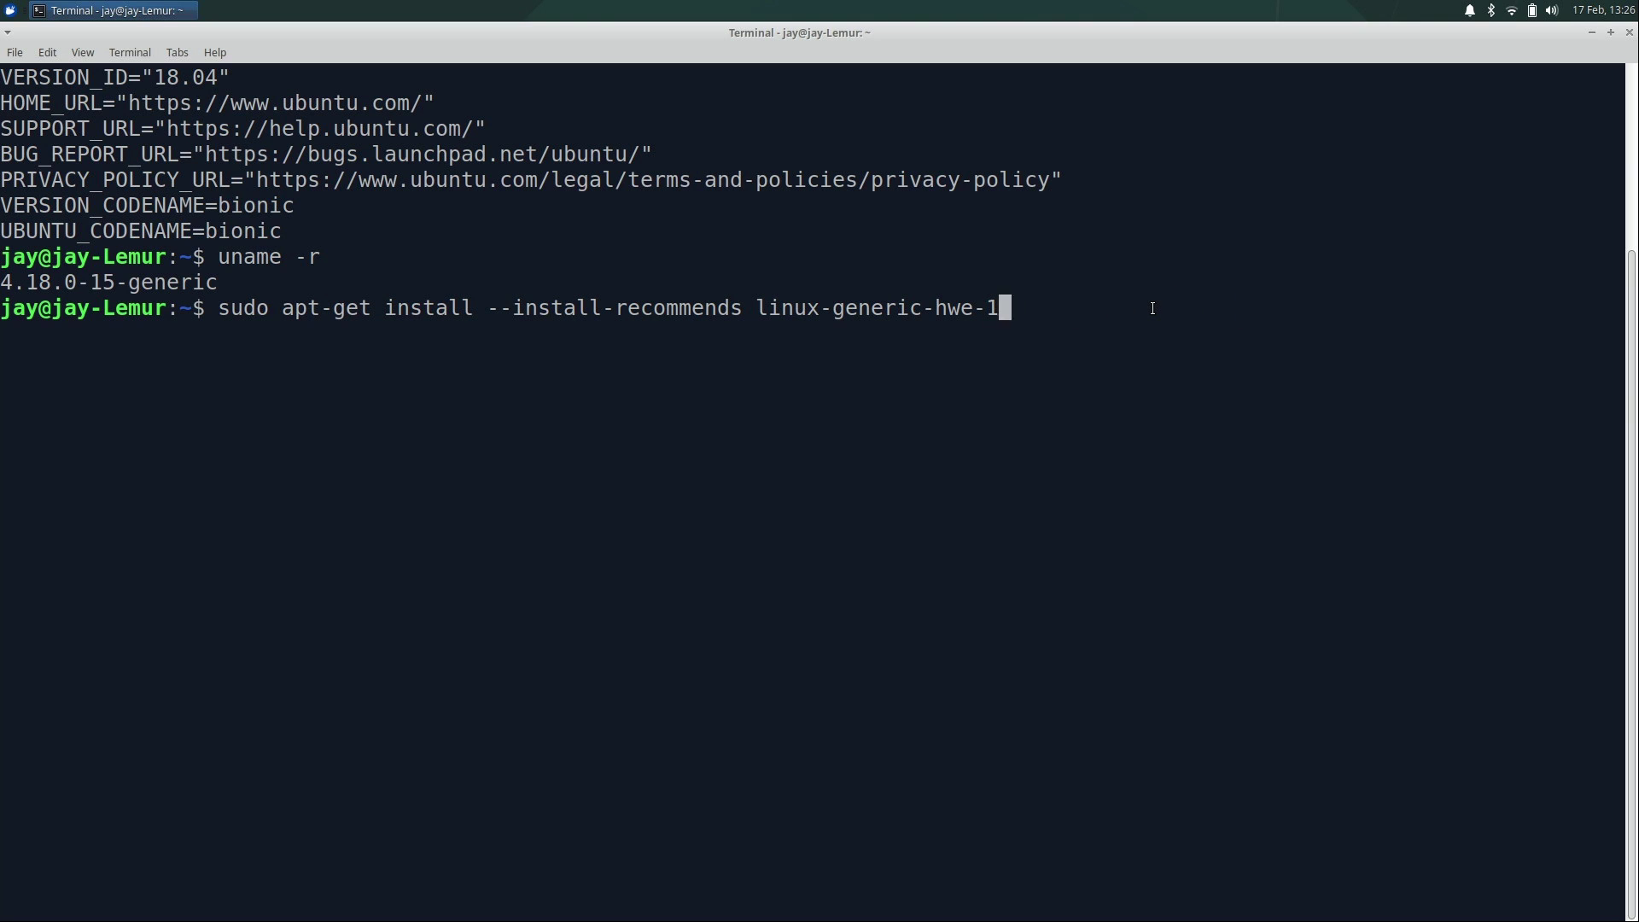
key(BackSpace)
key(BackSpace)
key(BackSpace)
key(BackSpace)
key(BackSpace)
key(BackSpace)
key(BackSpace)
key(BackSpace)
key(BackSpace)
key(BackSpace)
key(BackSpace)
key(BackSpace)
key(BackSpace)
key(BackSpace)
key(BackSpace)
key(BackSpace)
key(BackSpace)
key(BackSpace)
key(BackSpace)
key(BackSpace)
key(ctrl+c)
key(ctrl+d)
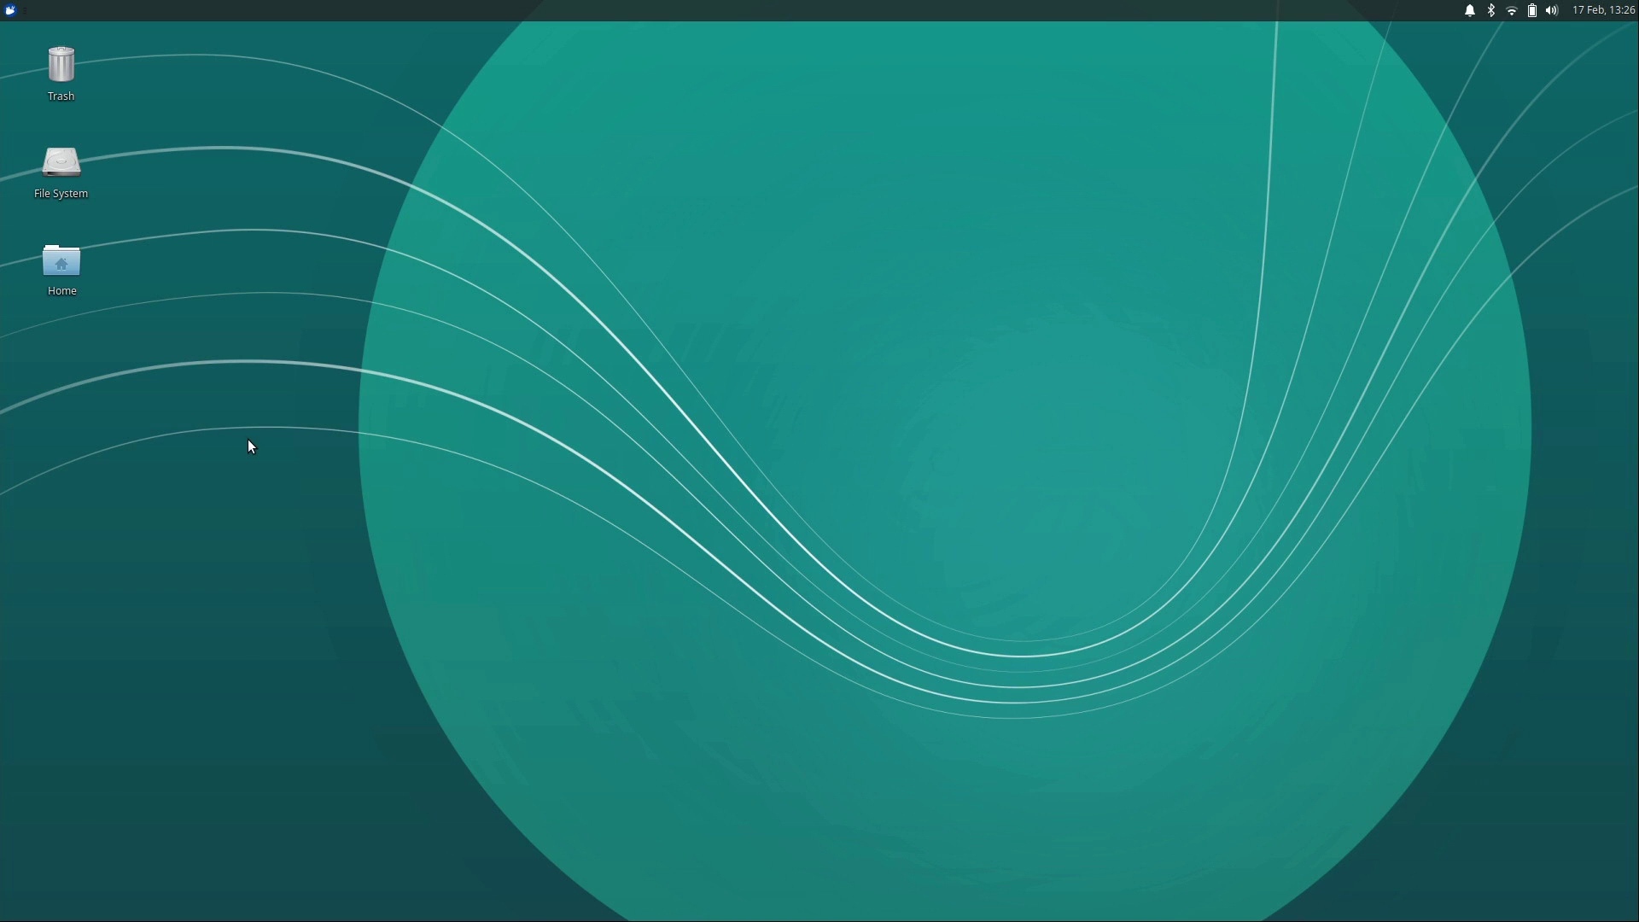
click(74, 274)
Step: Open the desktop Home icon in Thunar to view its eight default folders
double_click(74, 275)
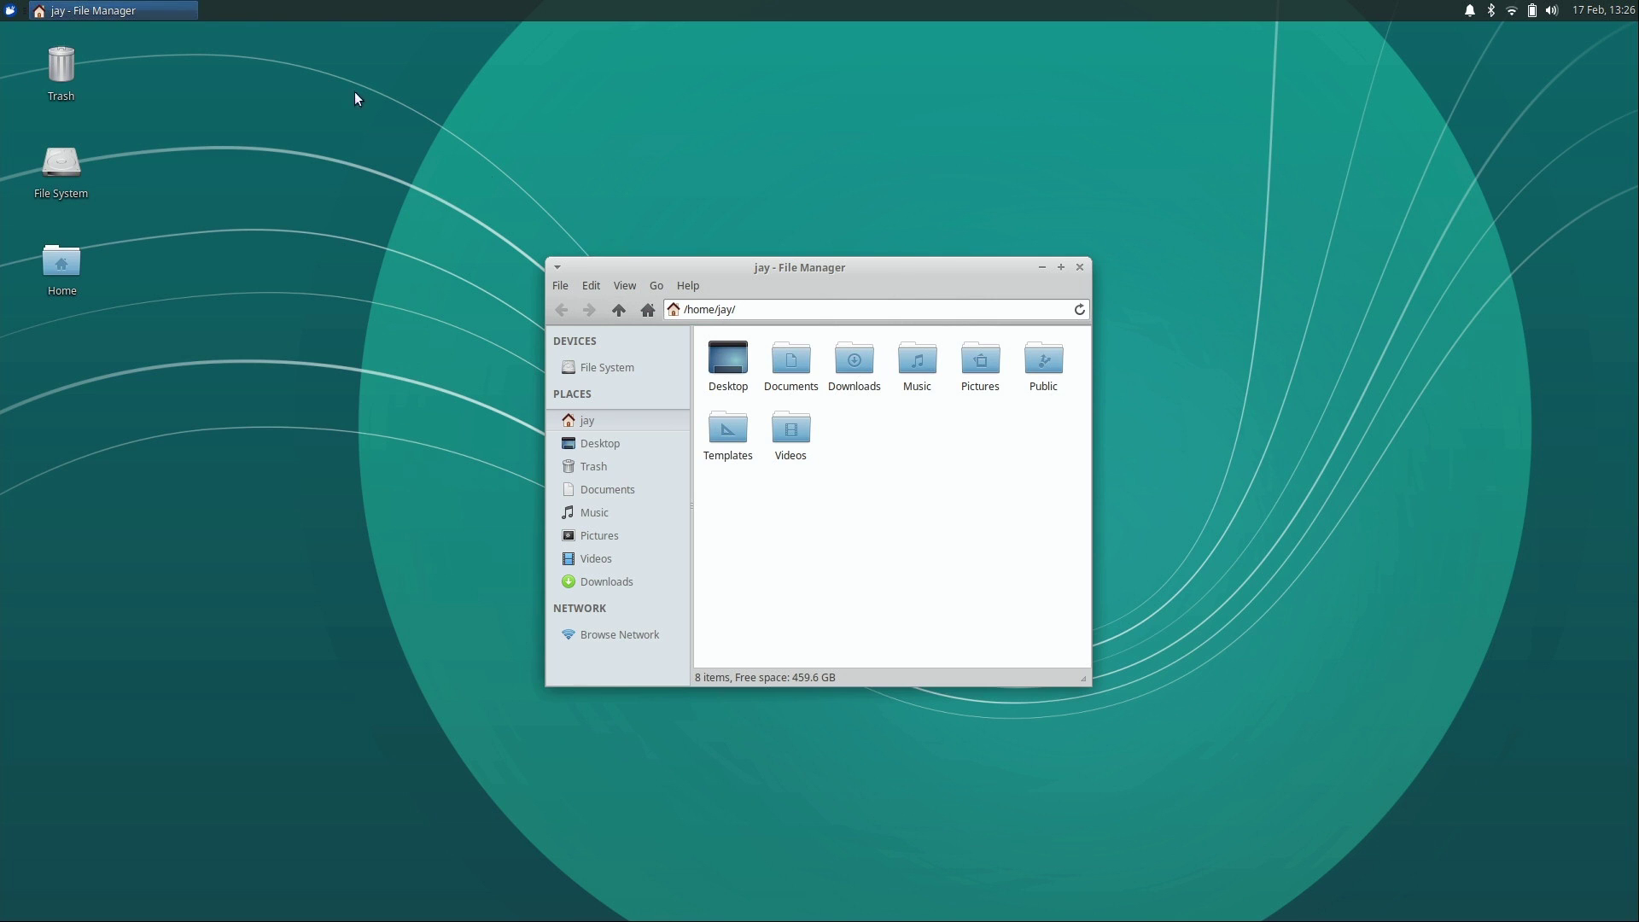
Step: Close Thunar, then launch Firefox from the Whisker menu, view its New Tab page, and close it
click(1080, 268)
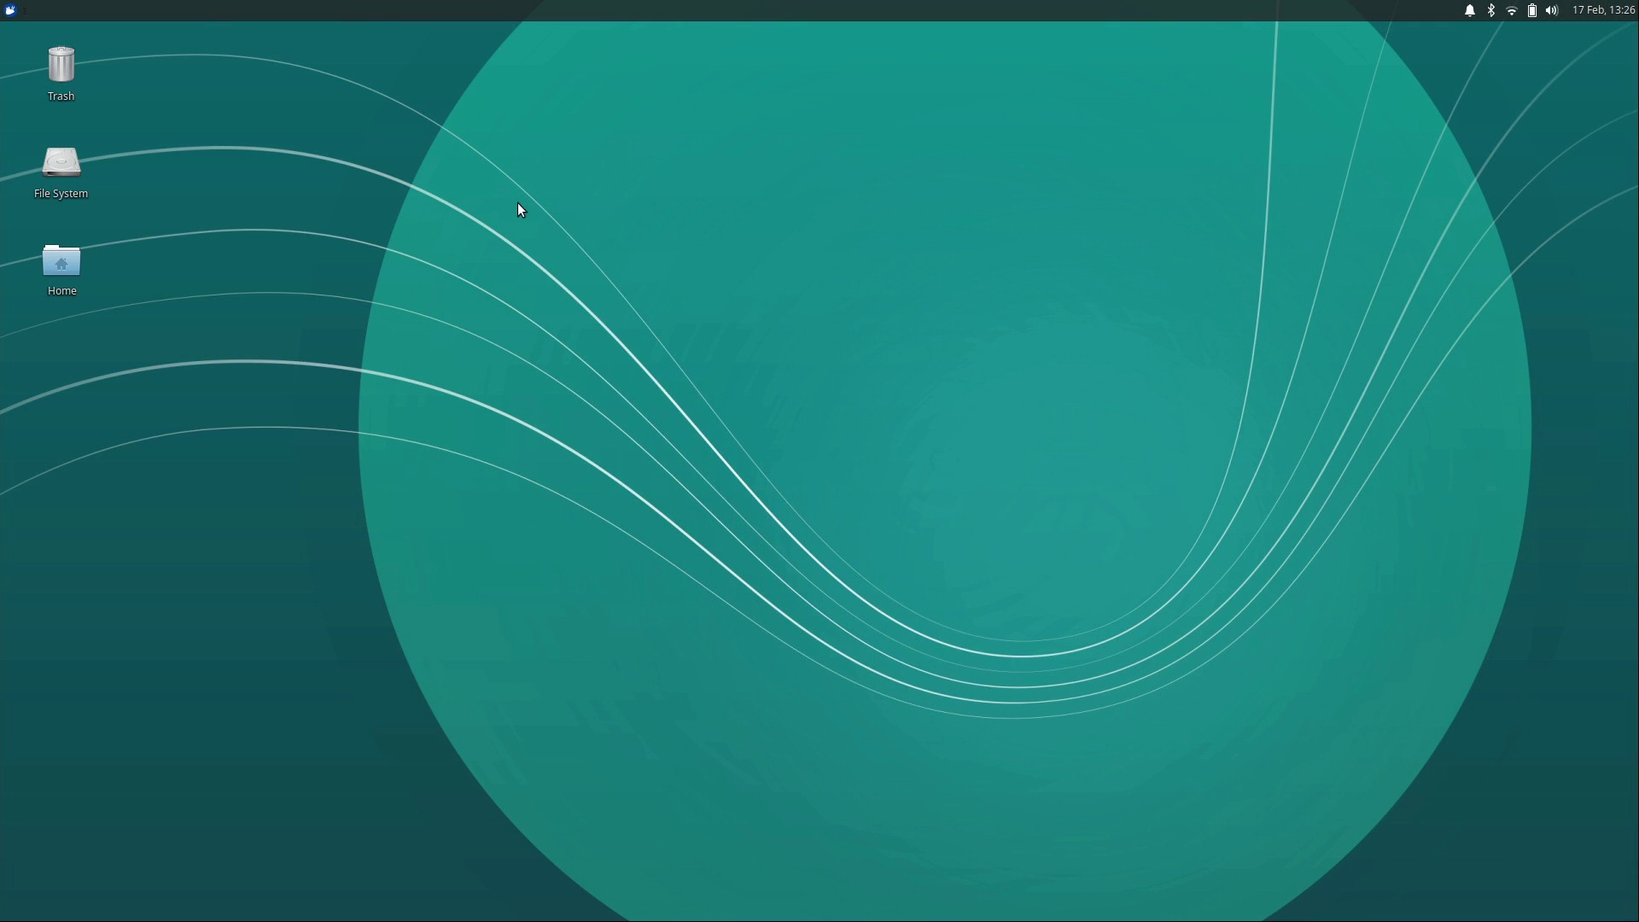
click(10, 11)
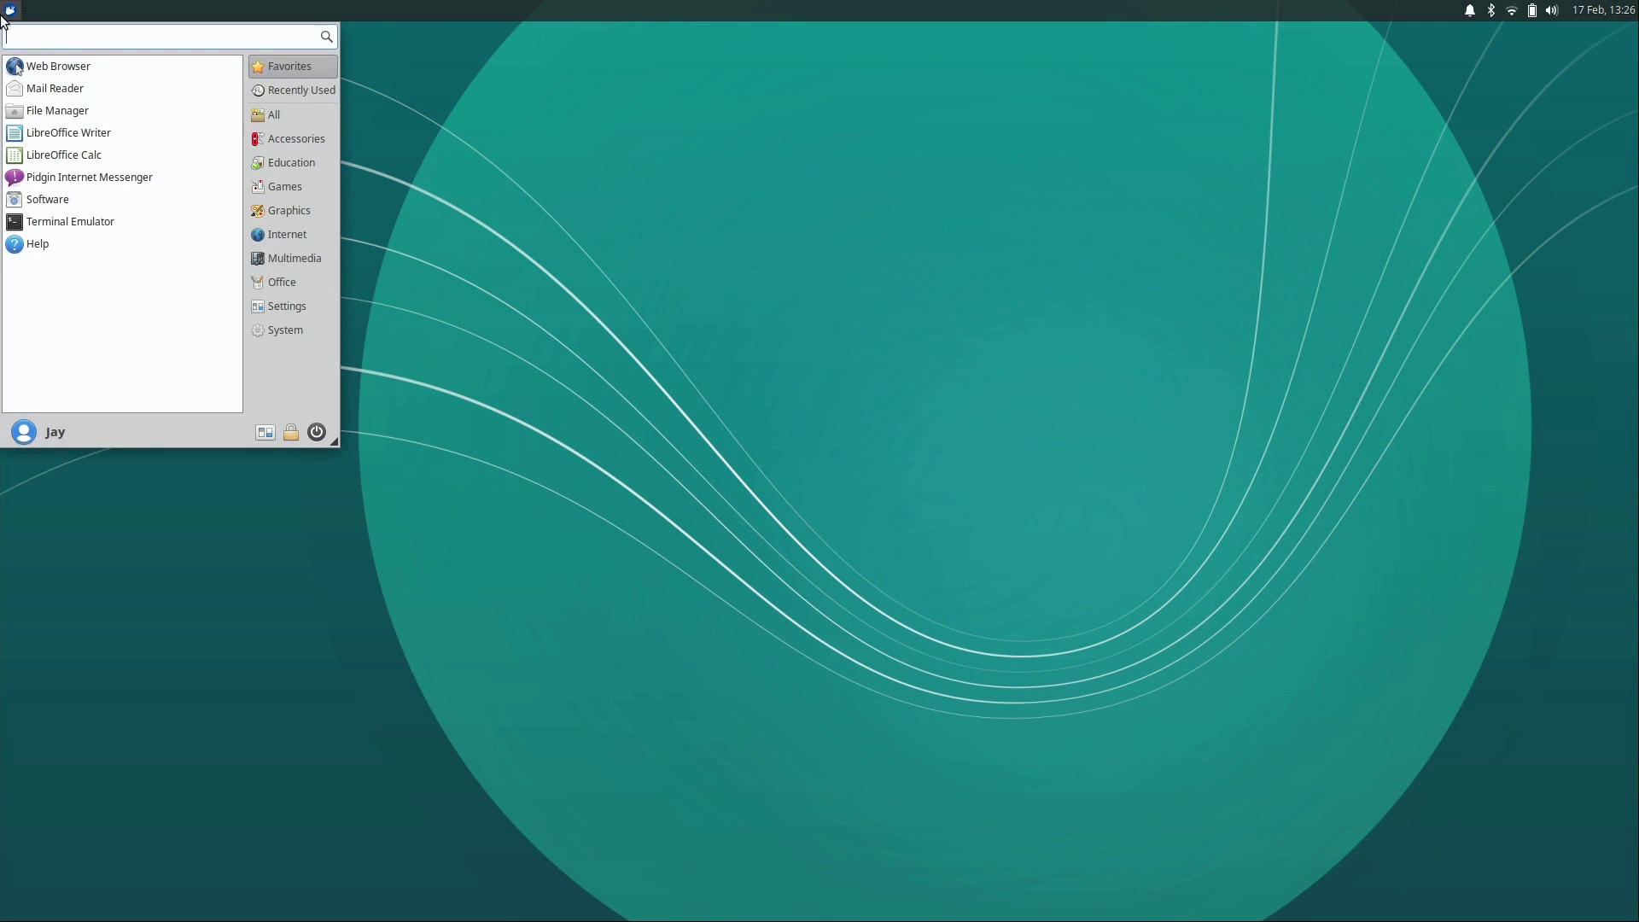
click(47, 66)
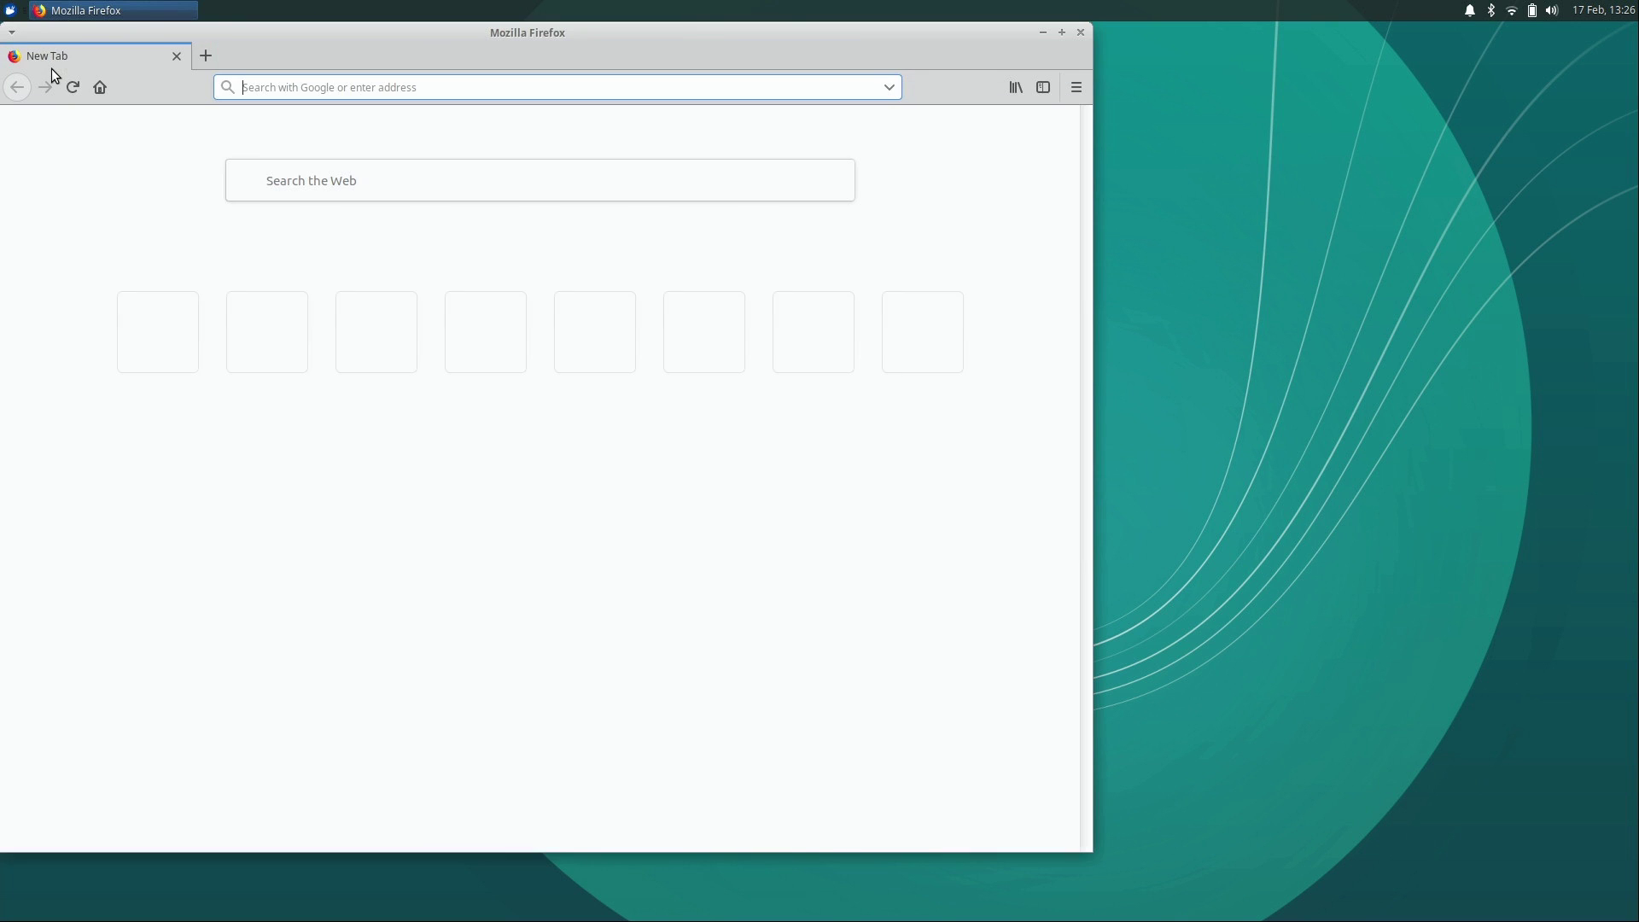
drag(223, 39, 424, 70)
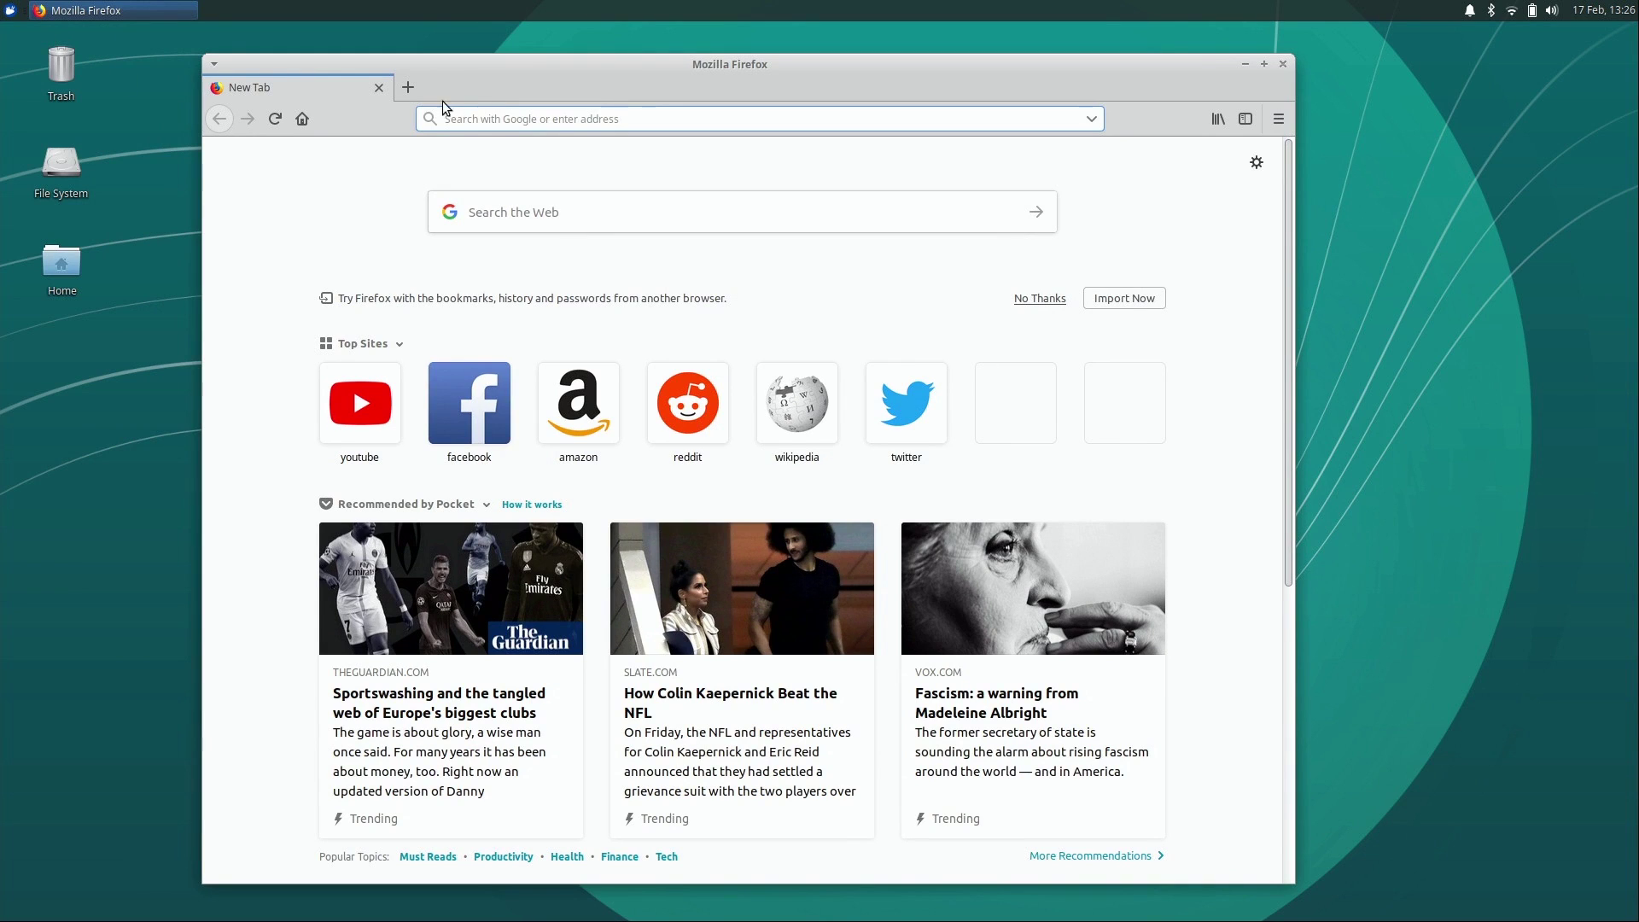
click(381, 91)
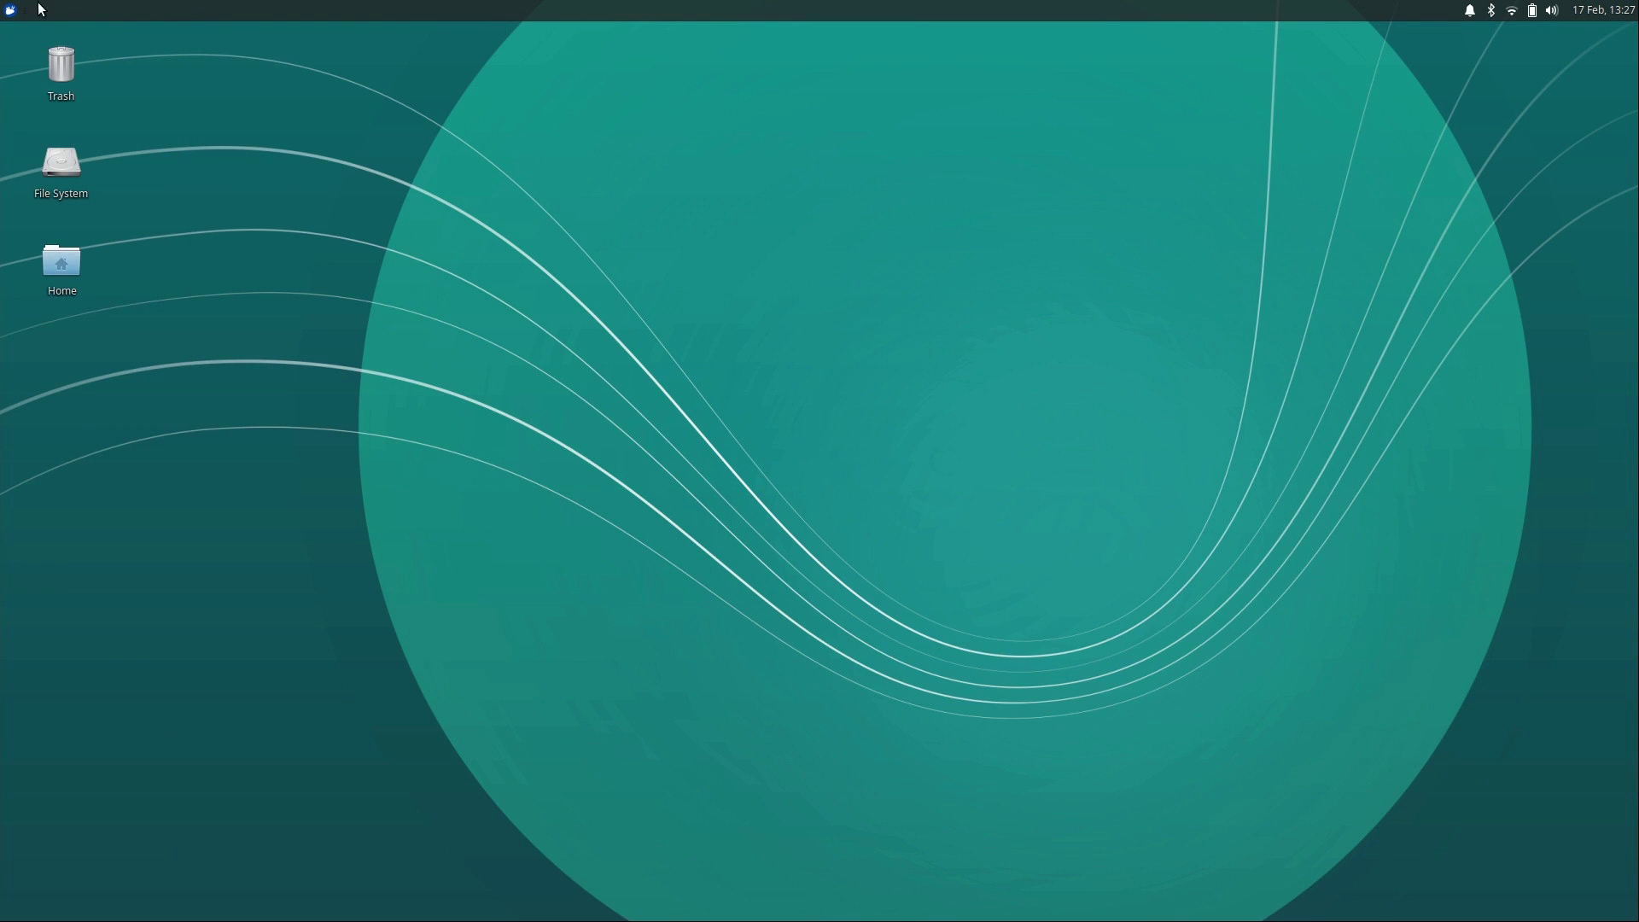
Step: Launch LibreOffice Writer and show Help > About LibreOffice, which reports version 6.0.7.3
click(12, 10)
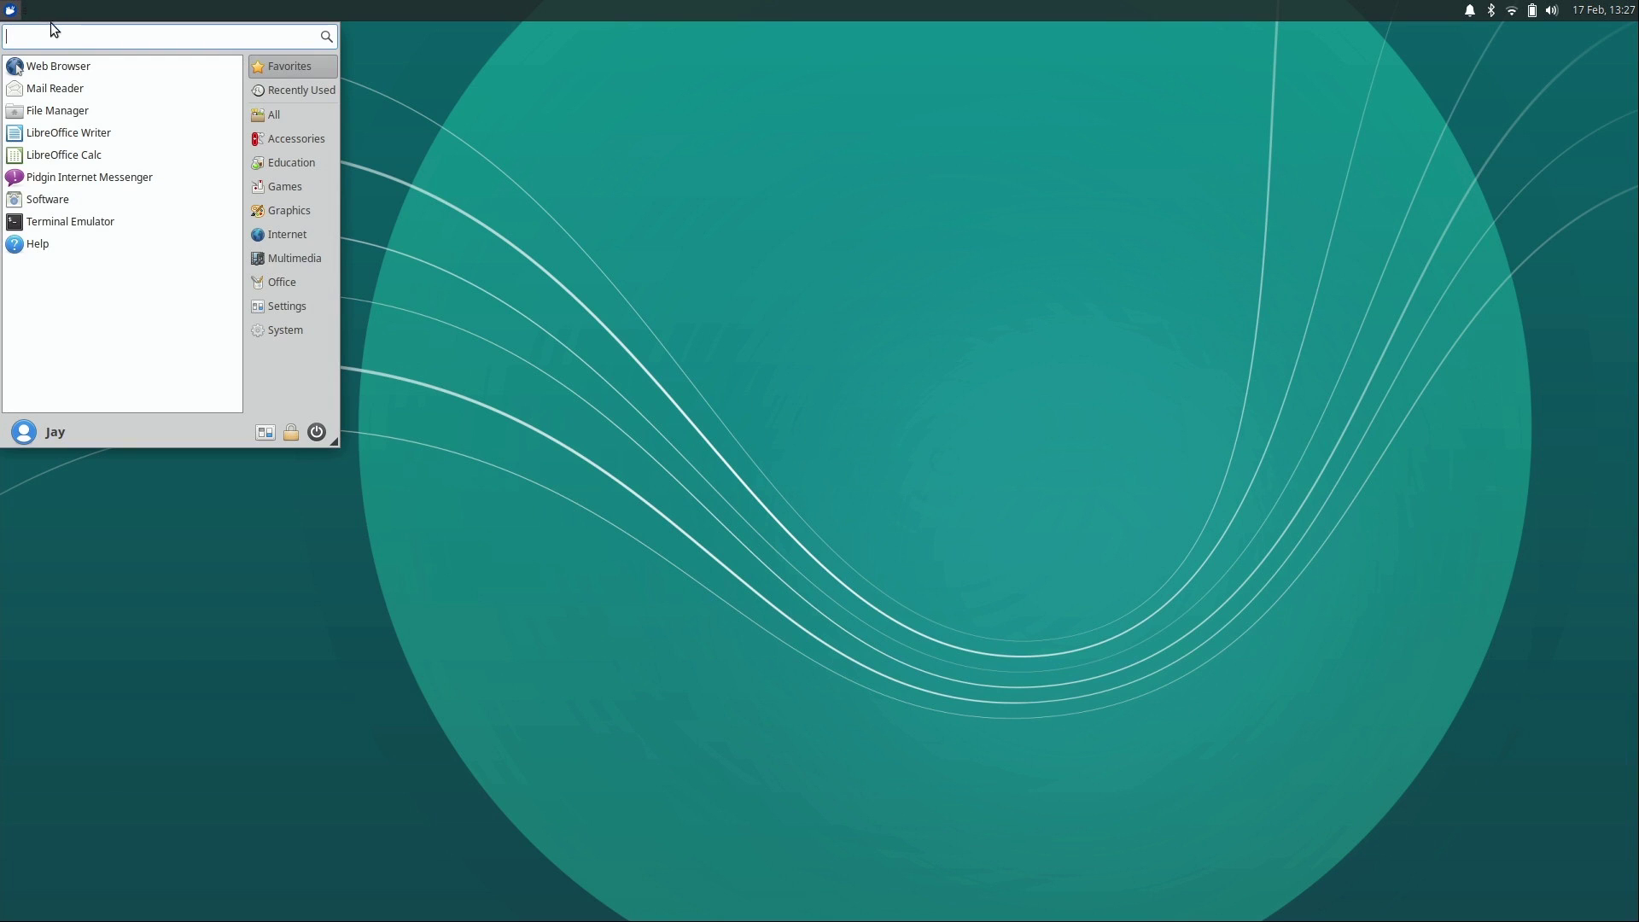
click(78, 133)
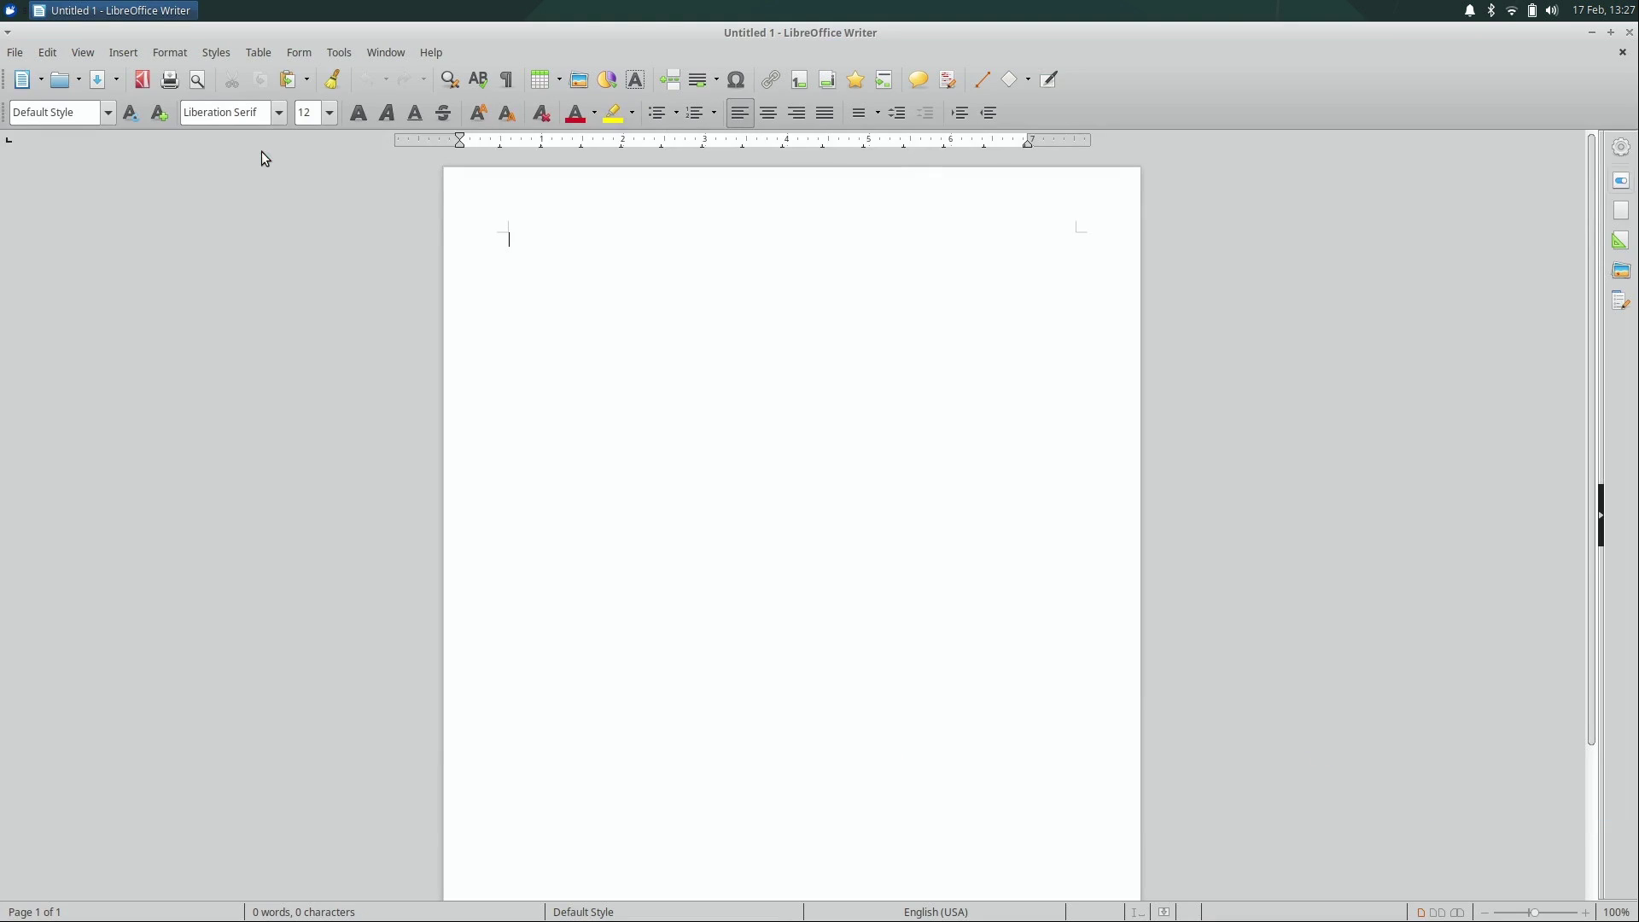
click(423, 53)
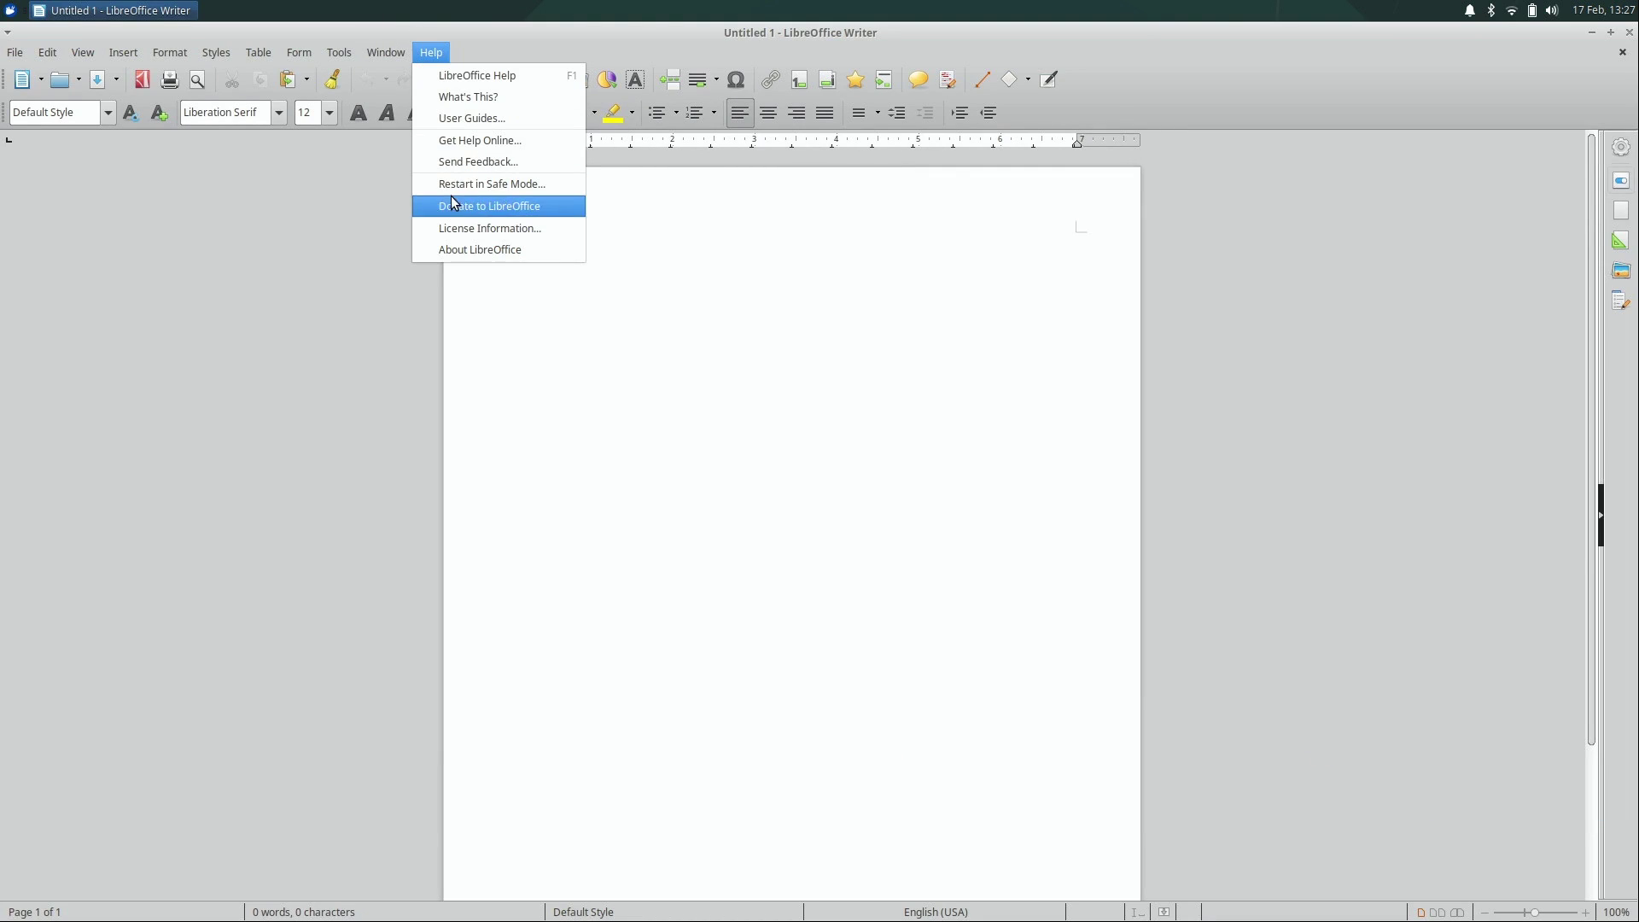
click(453, 243)
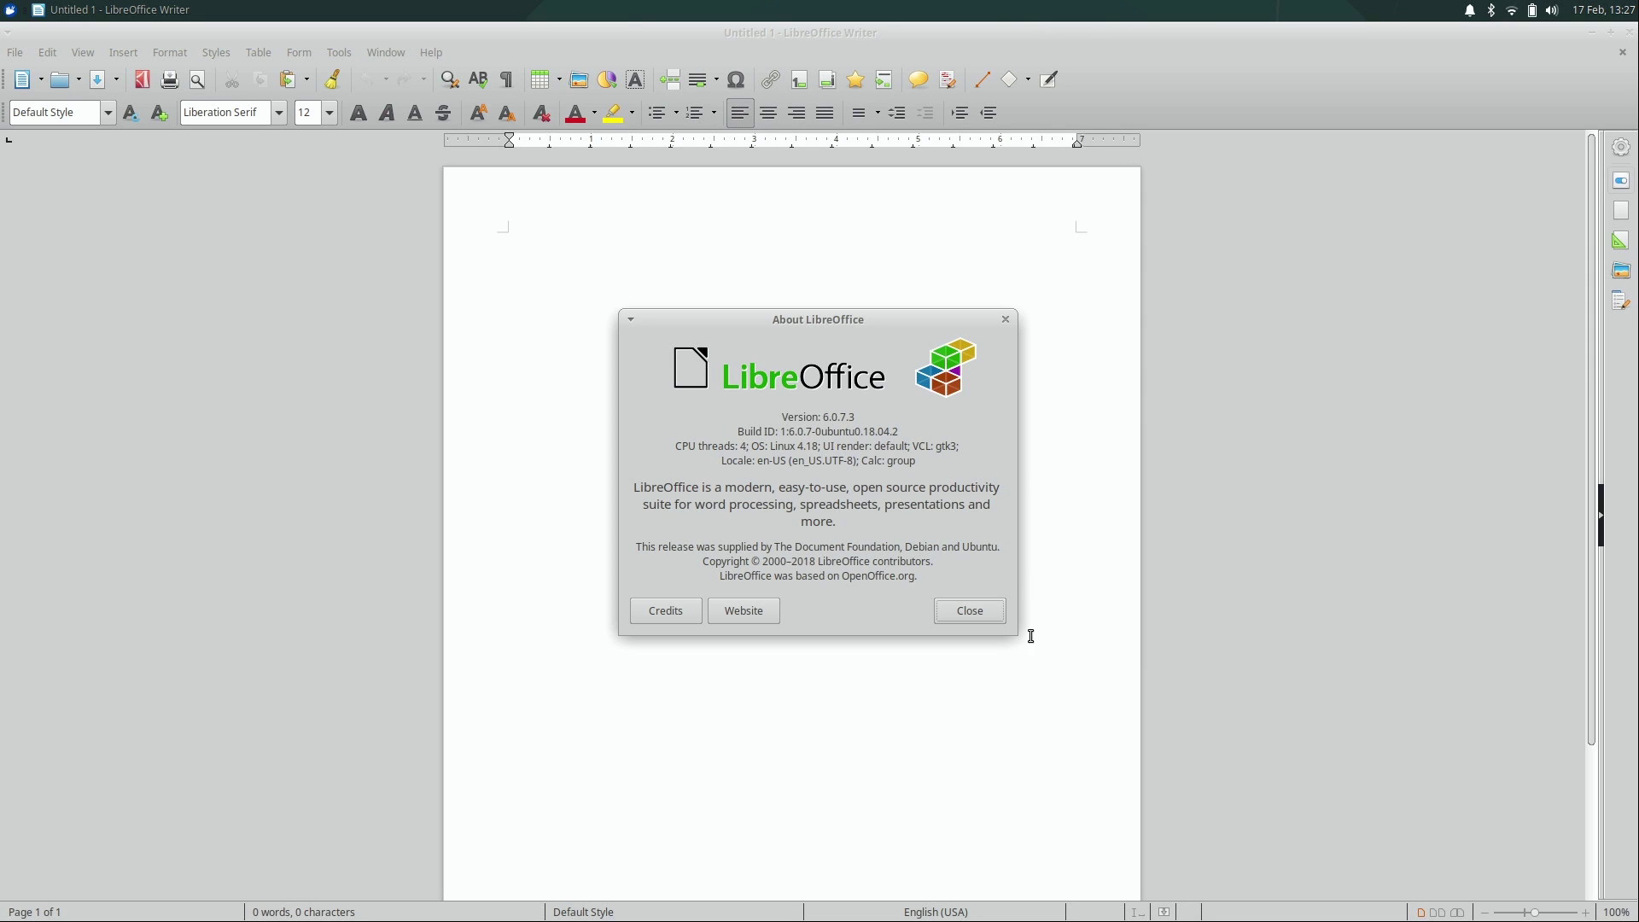
Step: Close the About box, quit Writer, and reopen the Whisker applications menu
click(990, 621)
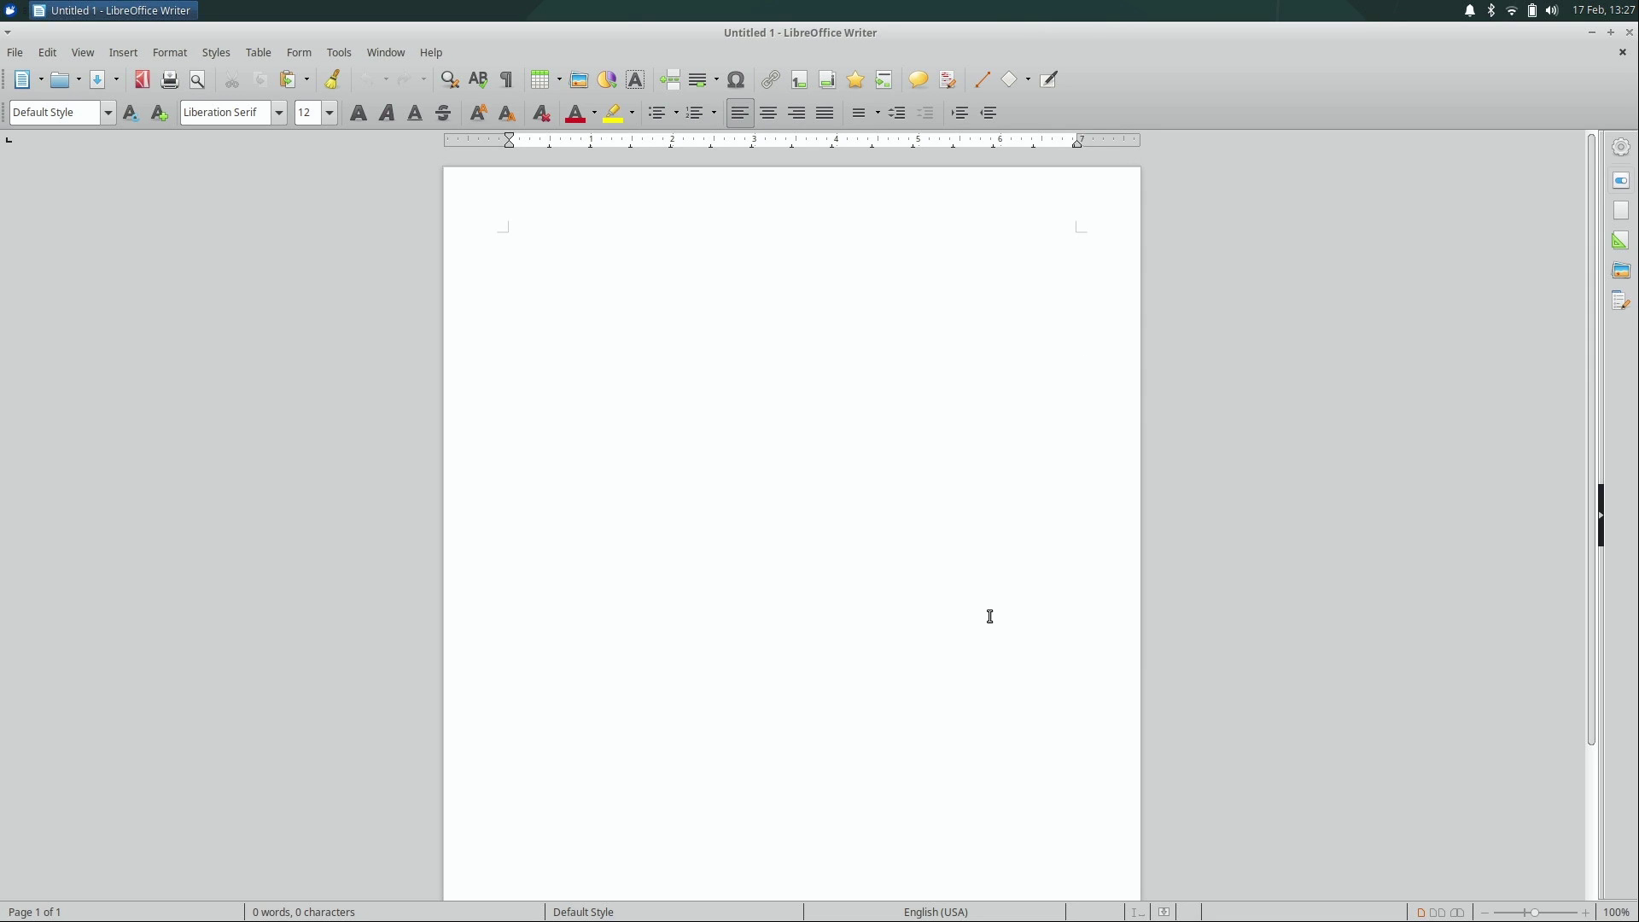
click(1628, 36)
click(10, 10)
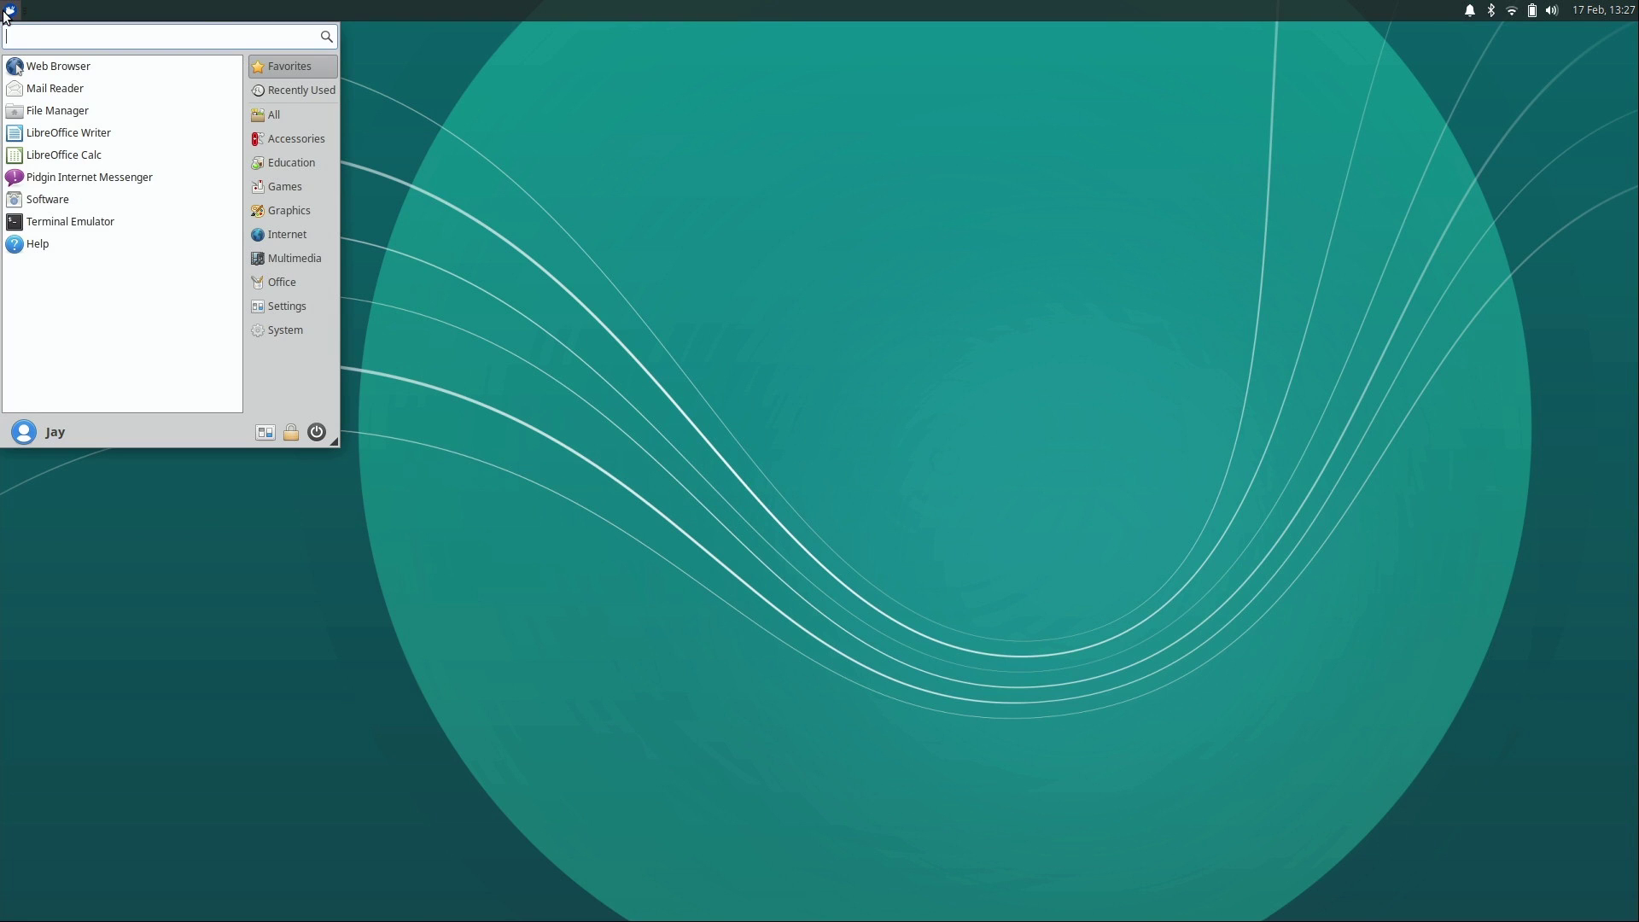
Step: Launch GNOME Software, dismiss the Welcome to Software message, and centre the window
click(56, 199)
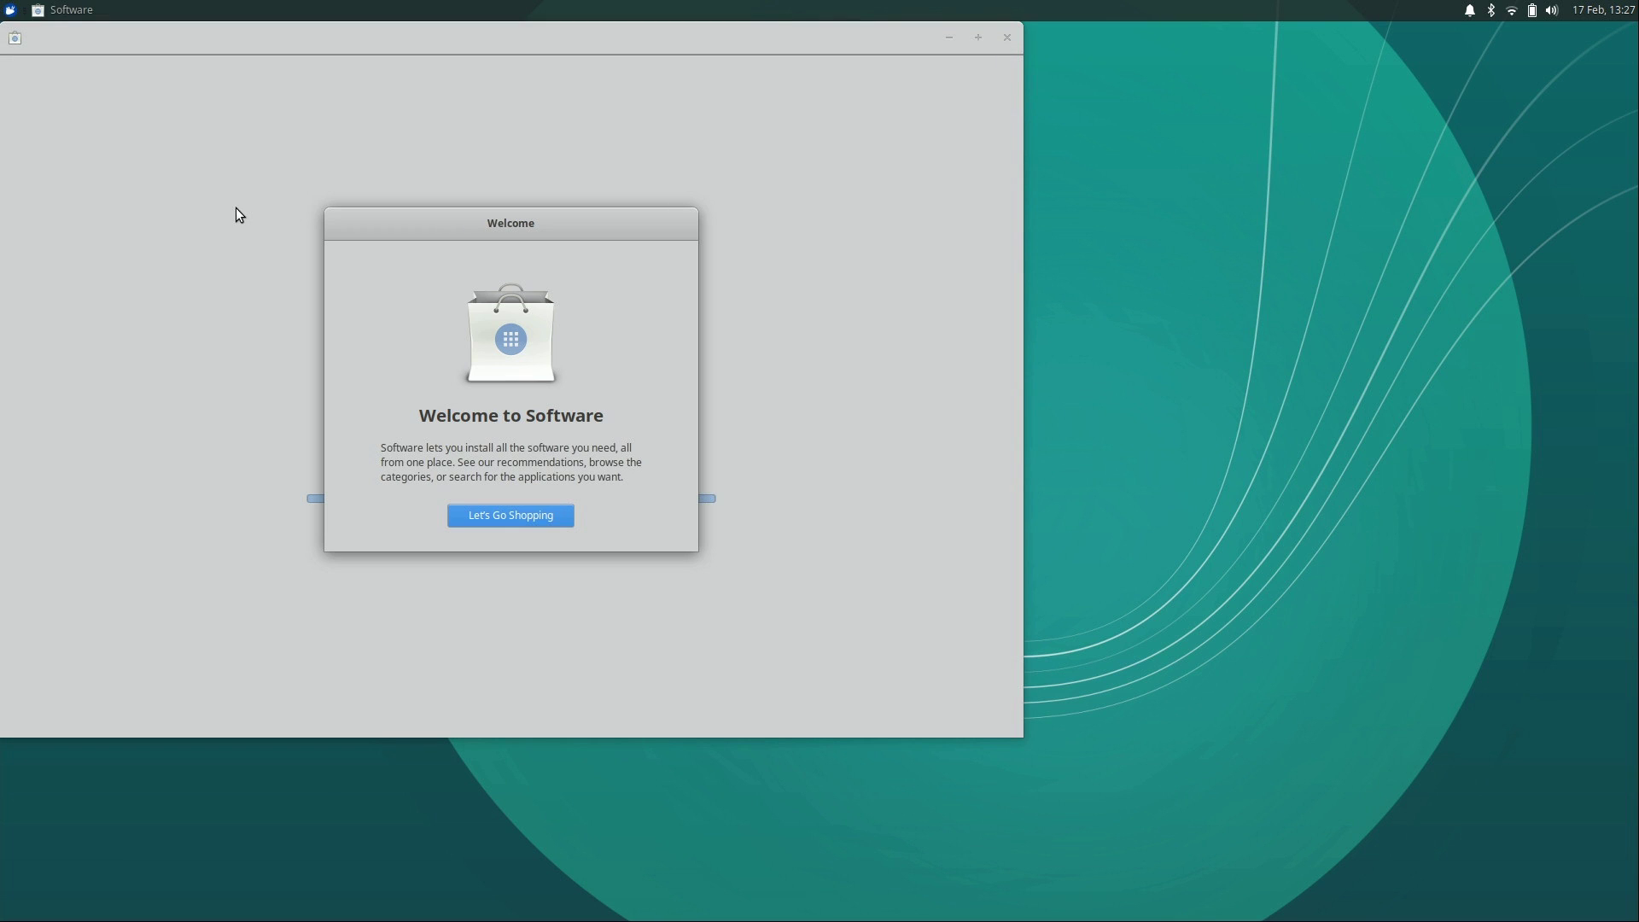
click(546, 510)
drag(770, 41, 976, 115)
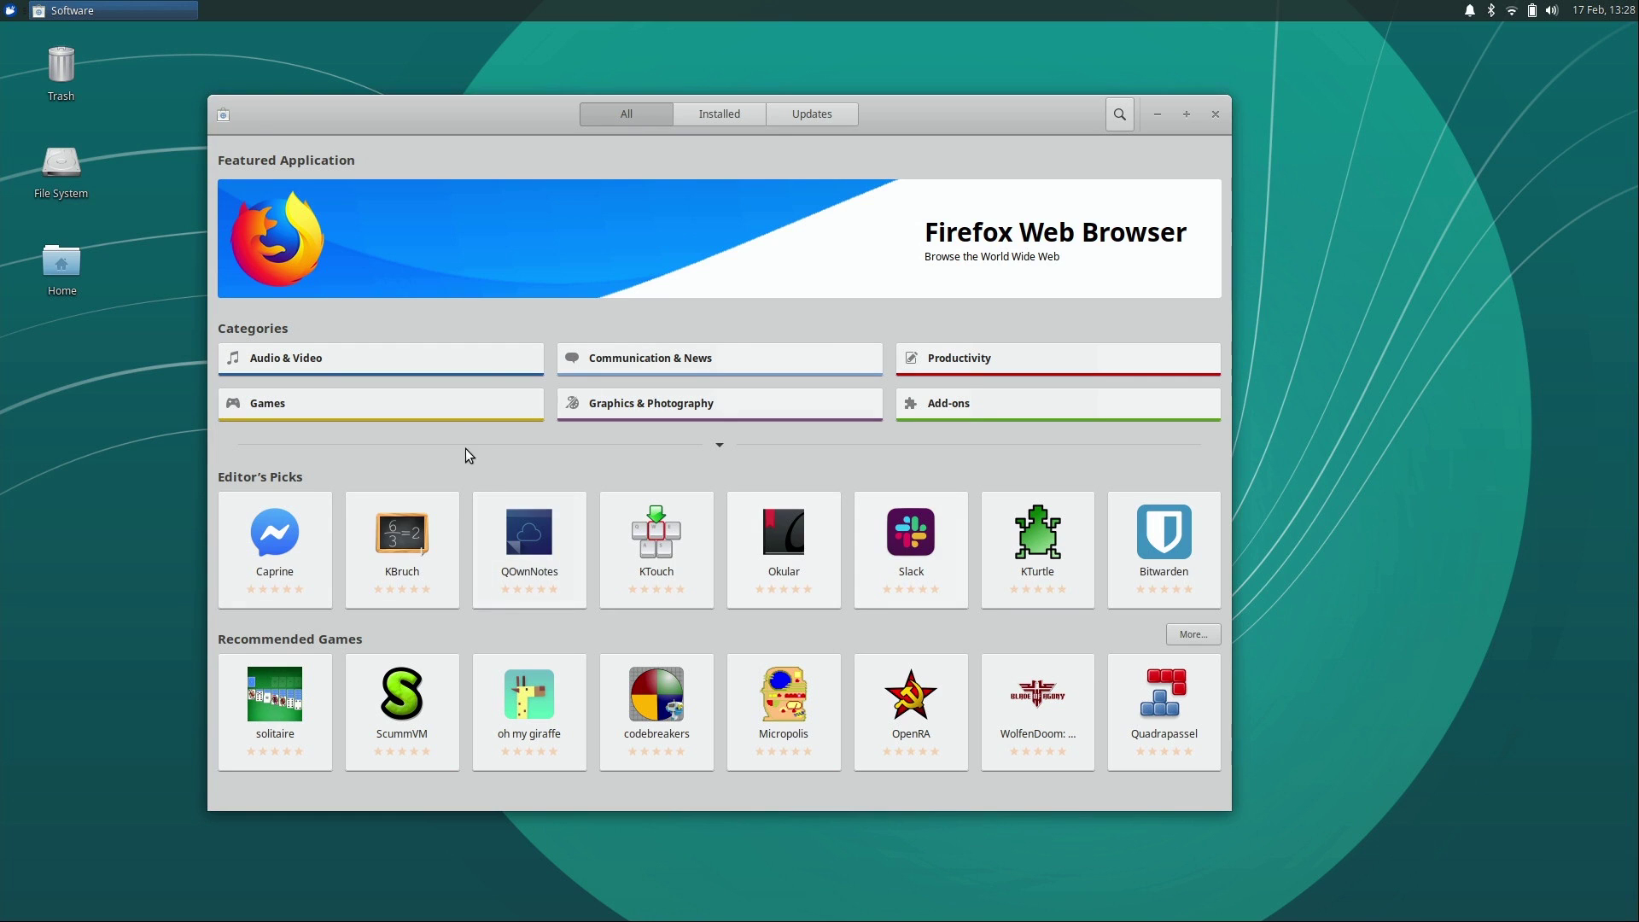
Step: Open the Games category and scroll through the game tiles and back up
click(464, 402)
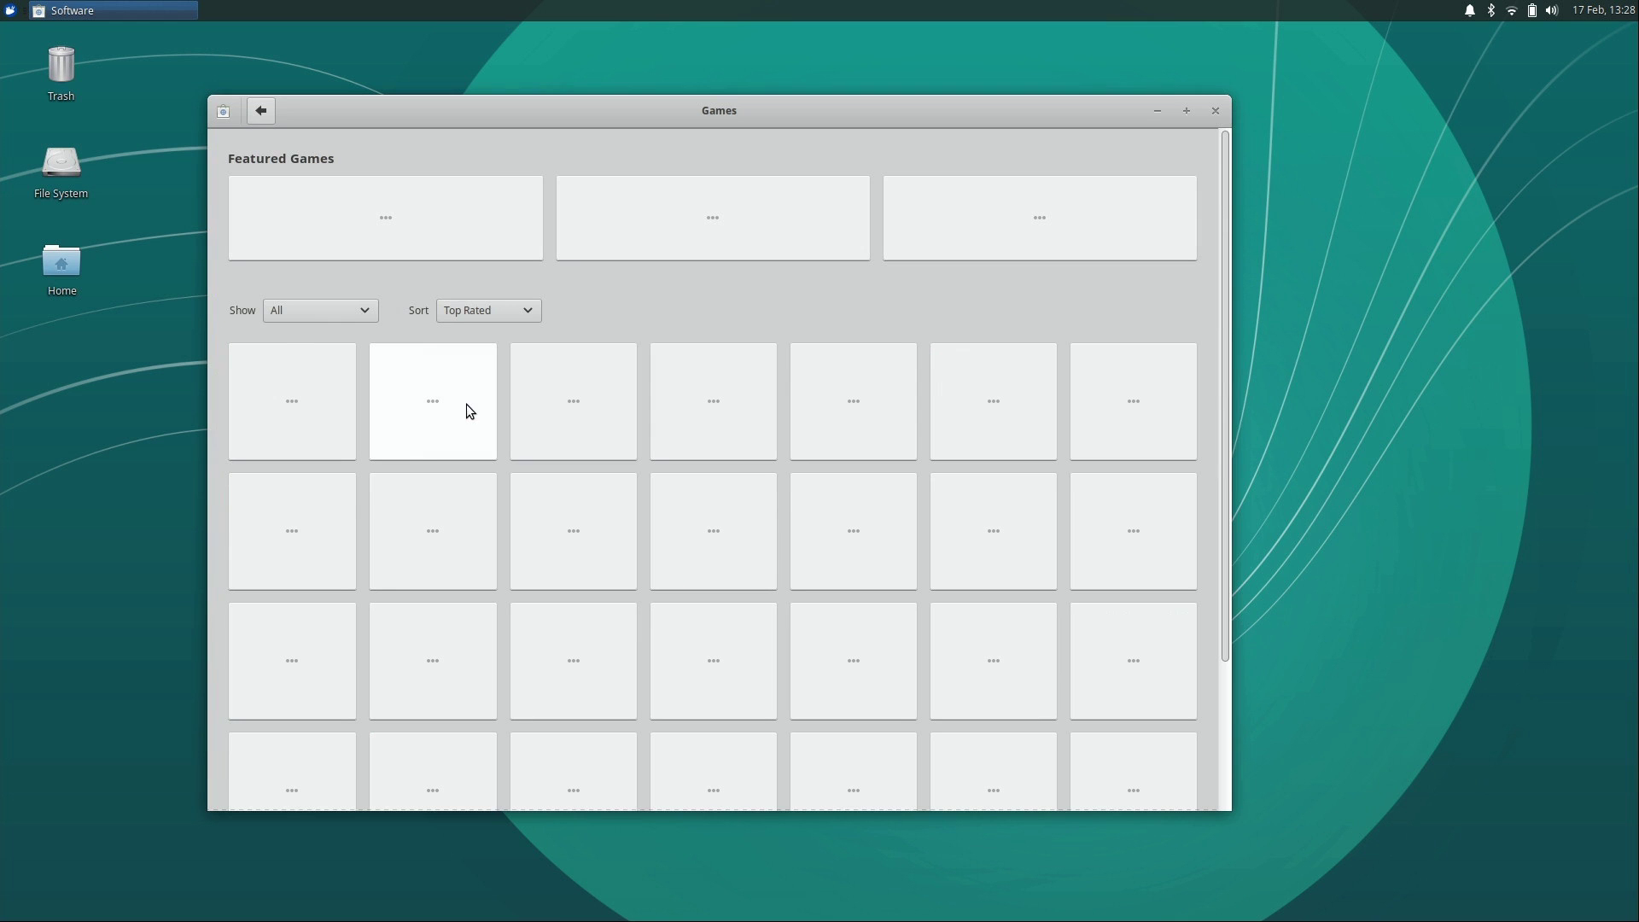
scroll(601, 431, down, 10)
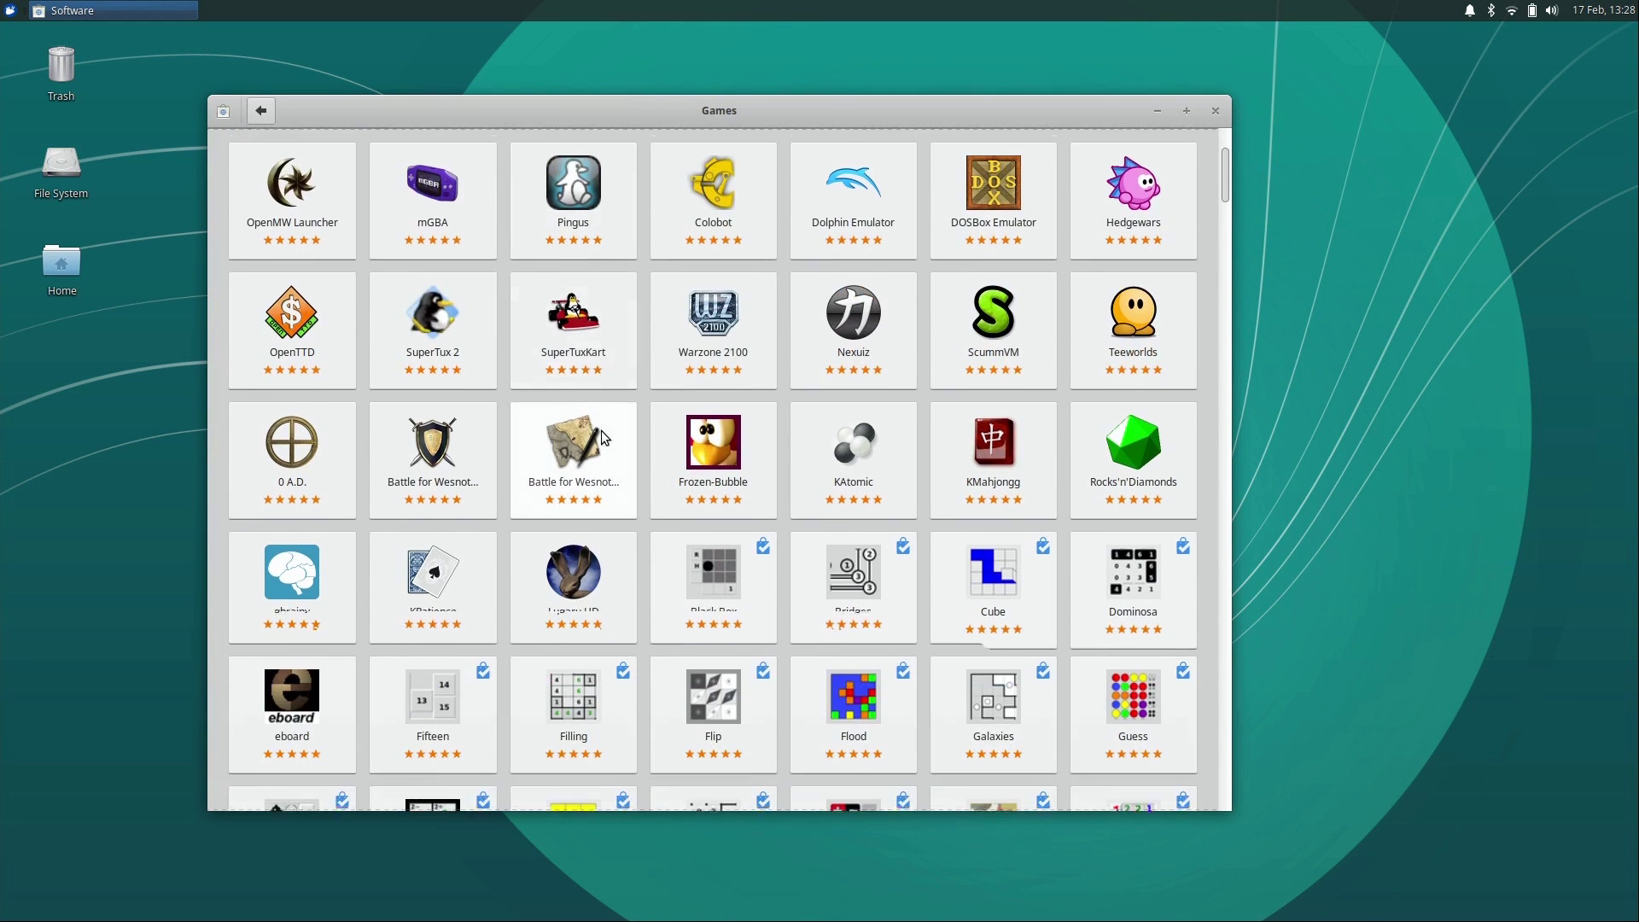
scroll(601, 430, down, 10)
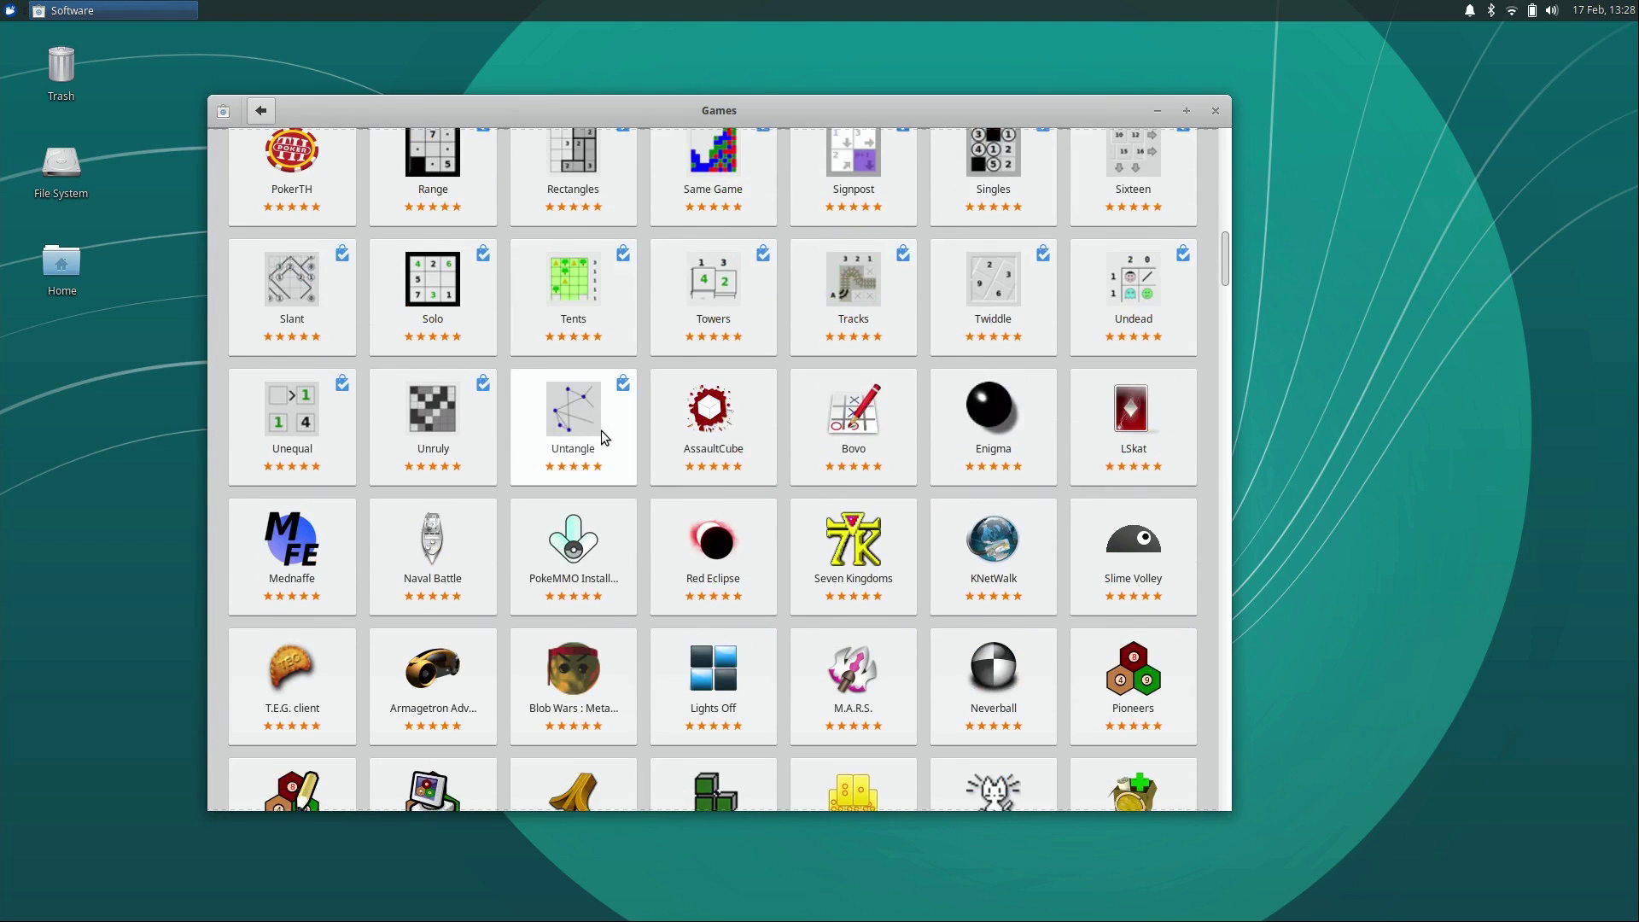
scroll(601, 431, down, 4)
scroll(601, 430, down, 15)
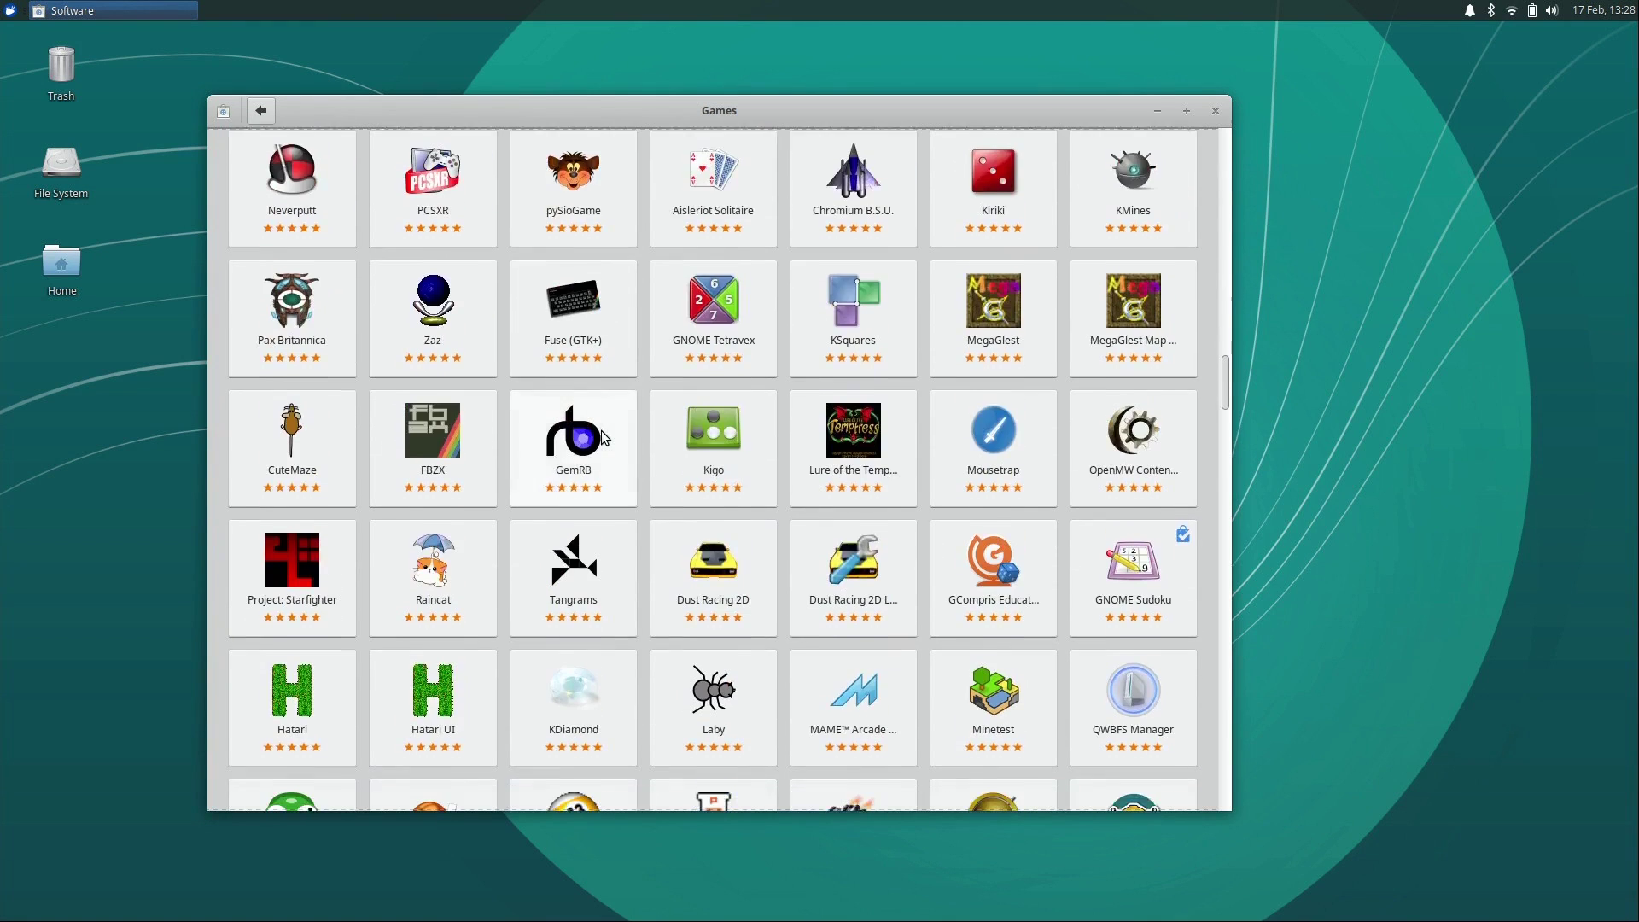
scroll(601, 430, down, 10)
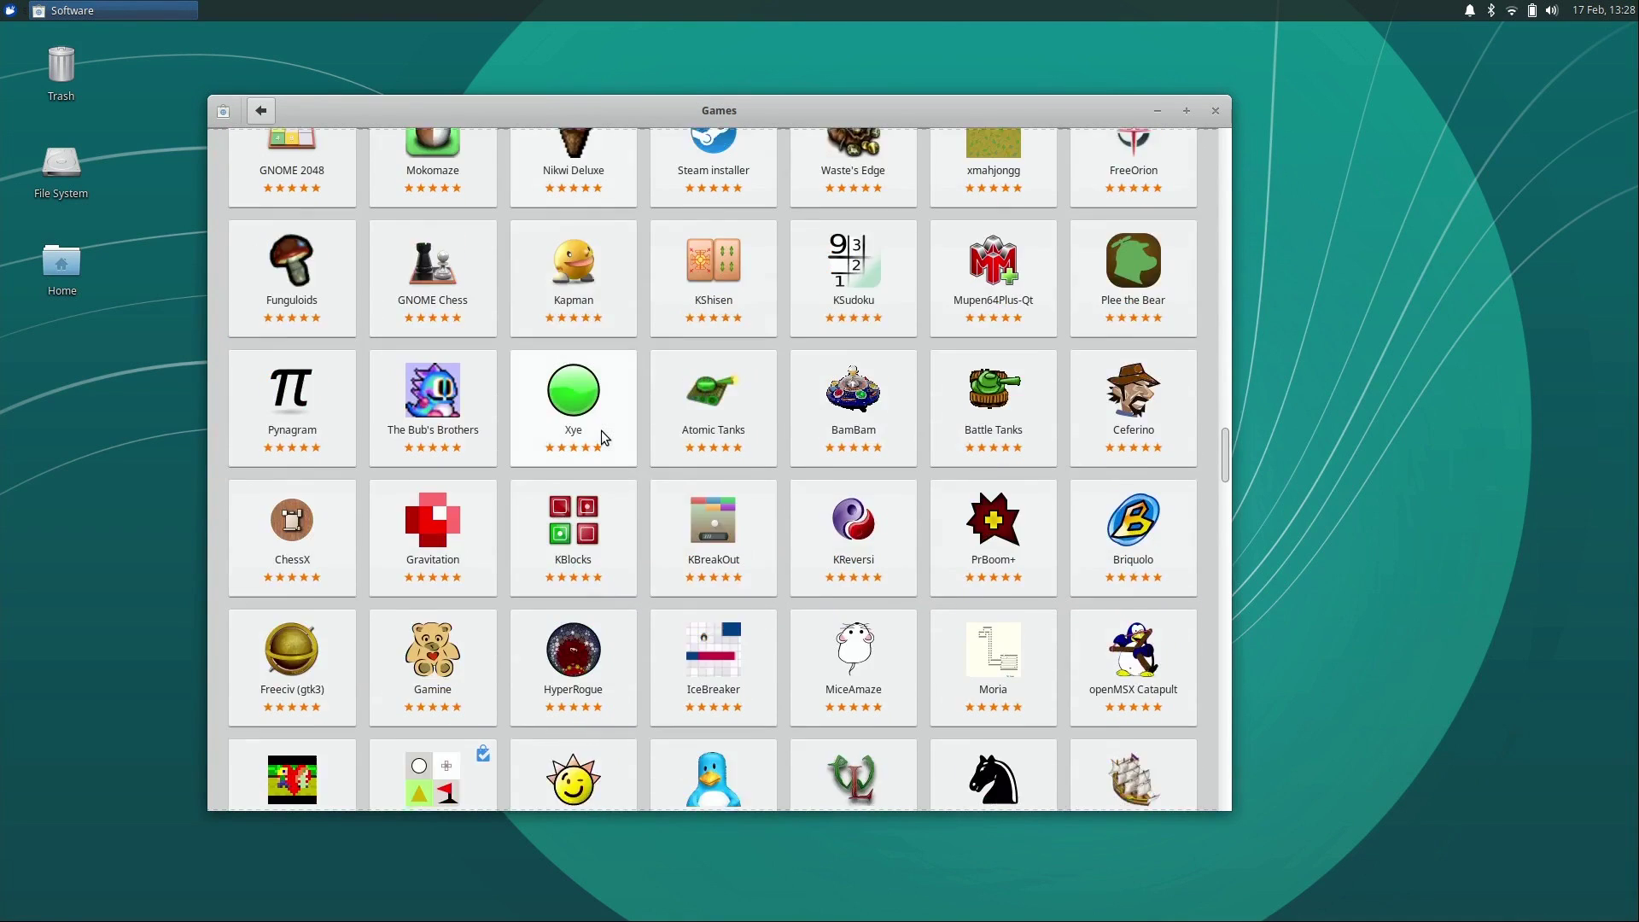
scroll(601, 430, up, 3)
scroll(601, 430, up, 20)
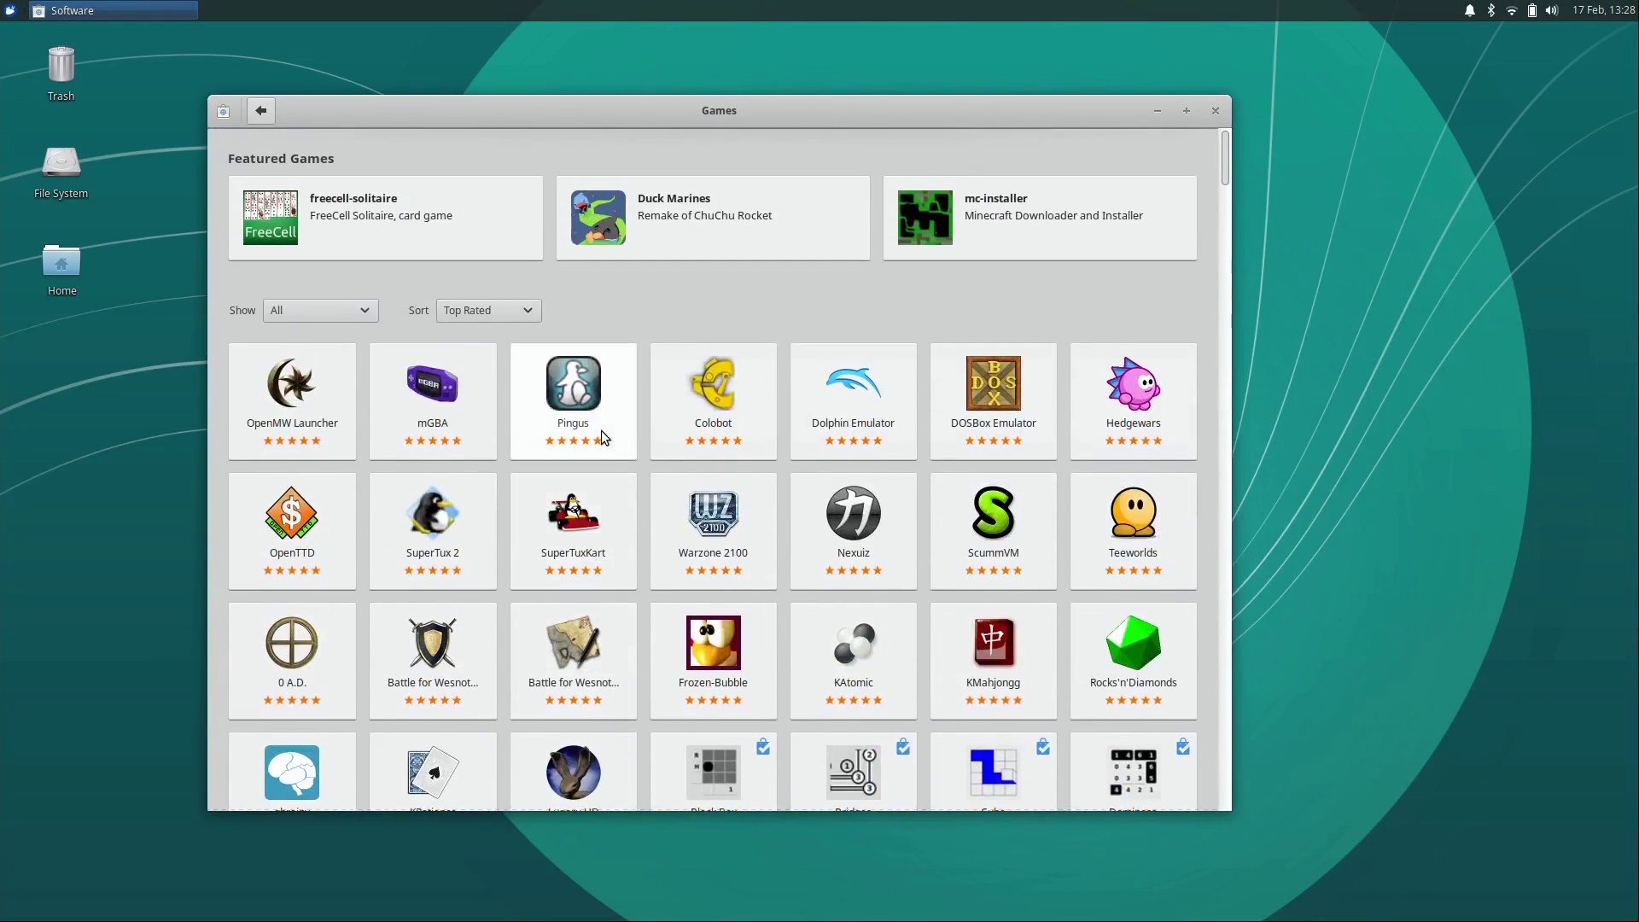
Step: Go back to the overview, search the catalogue for 'steam', then clear the search term
click(261, 110)
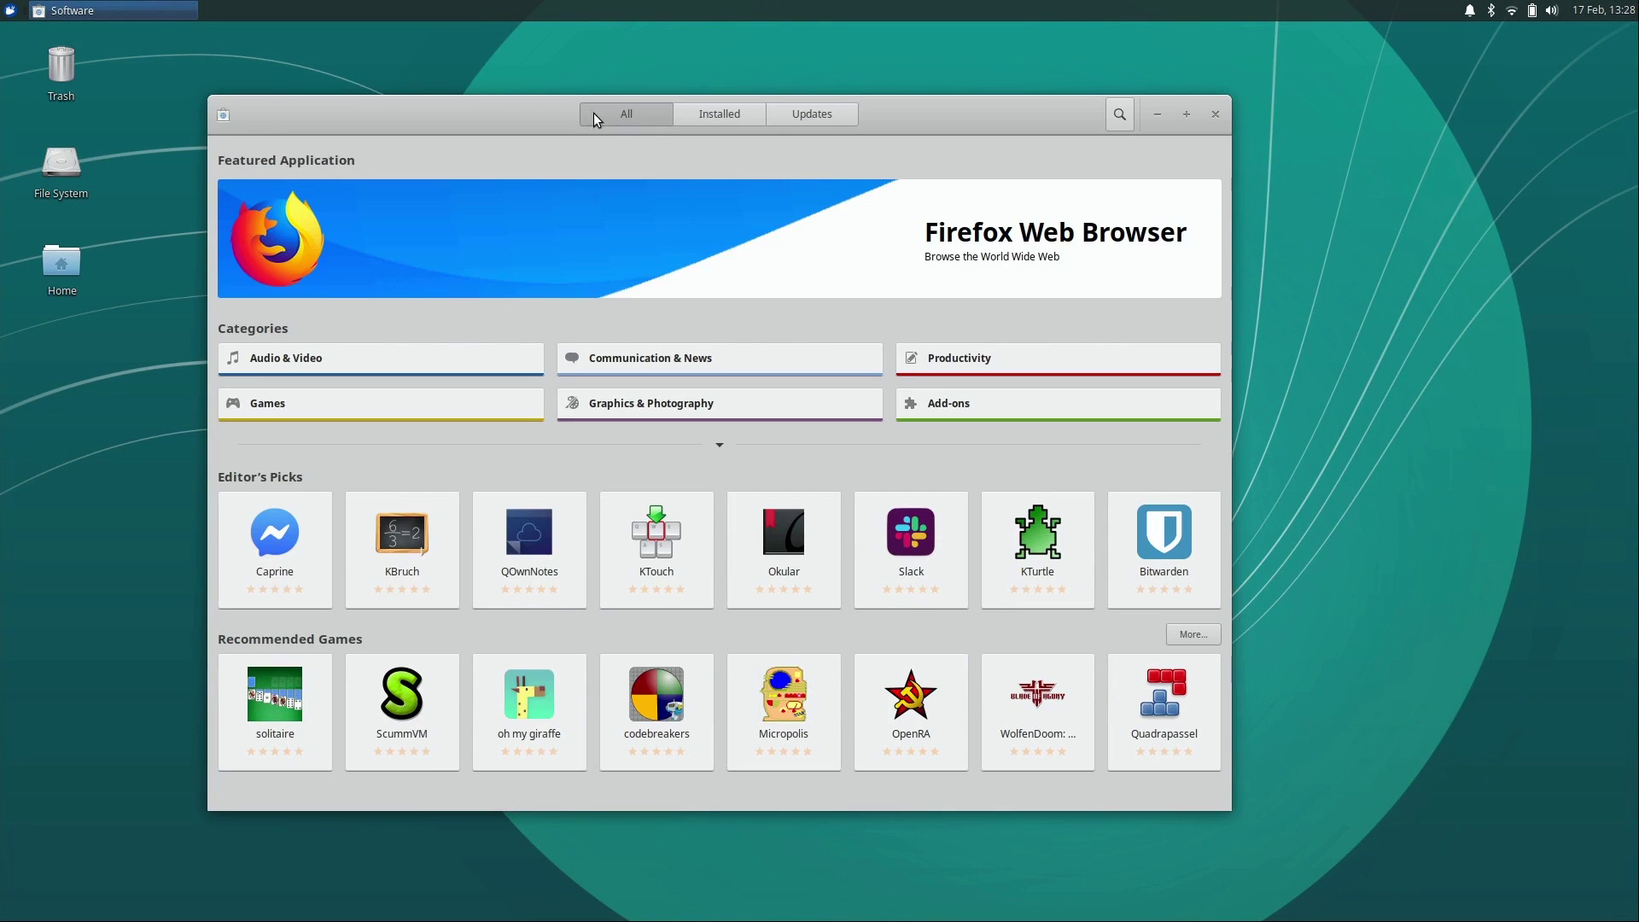
click(1123, 117)
text(steam)
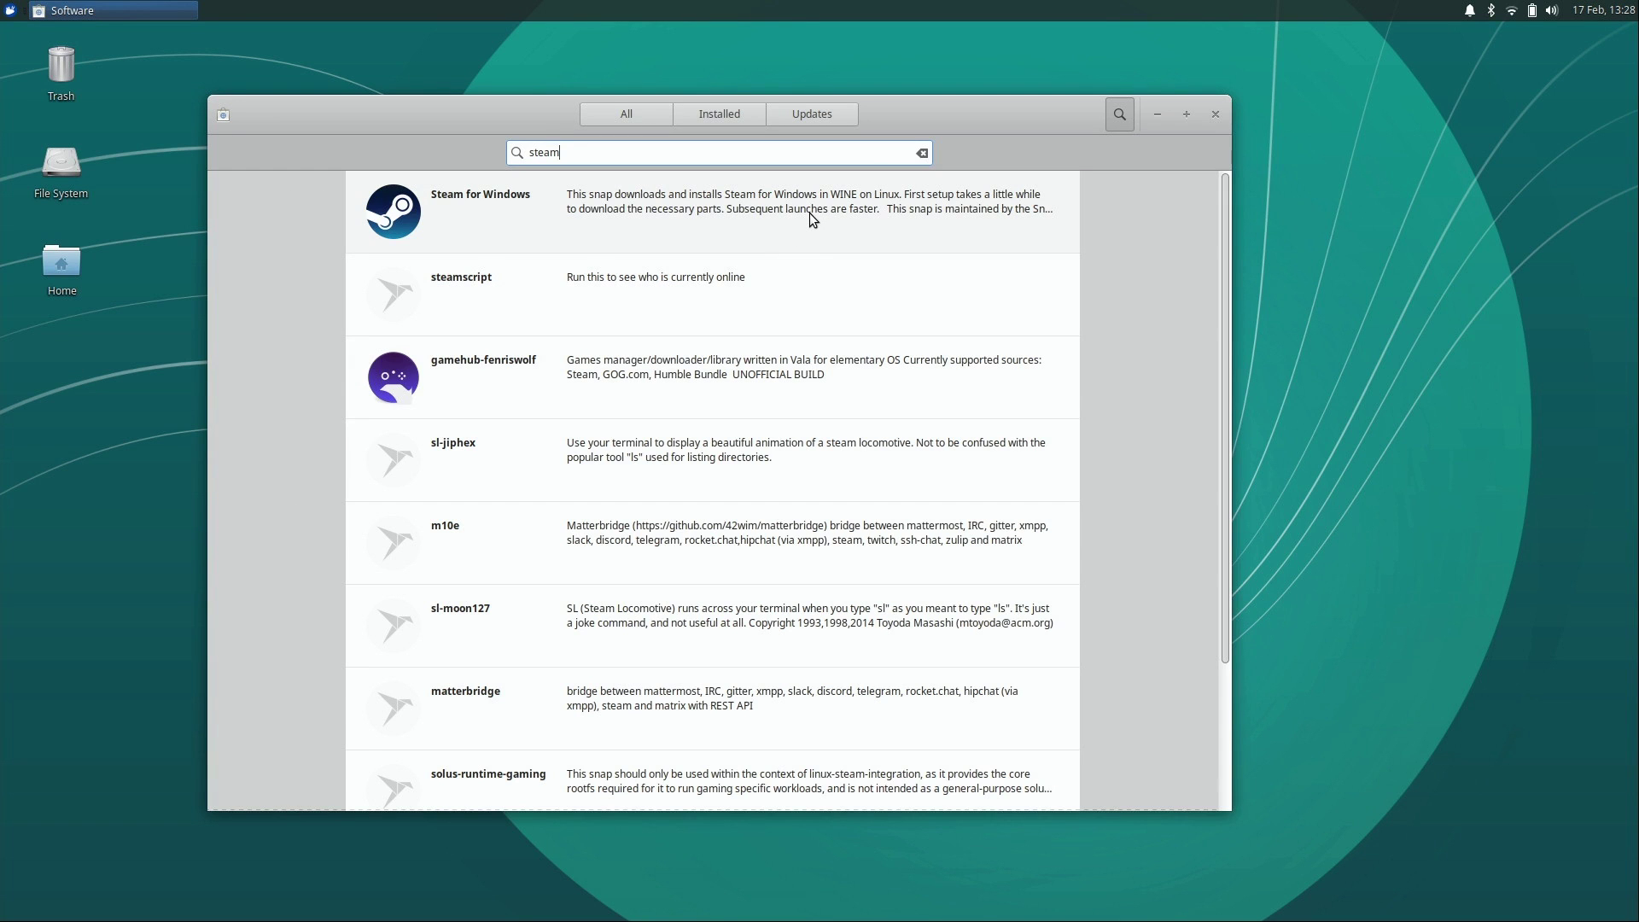
double_click(595, 161)
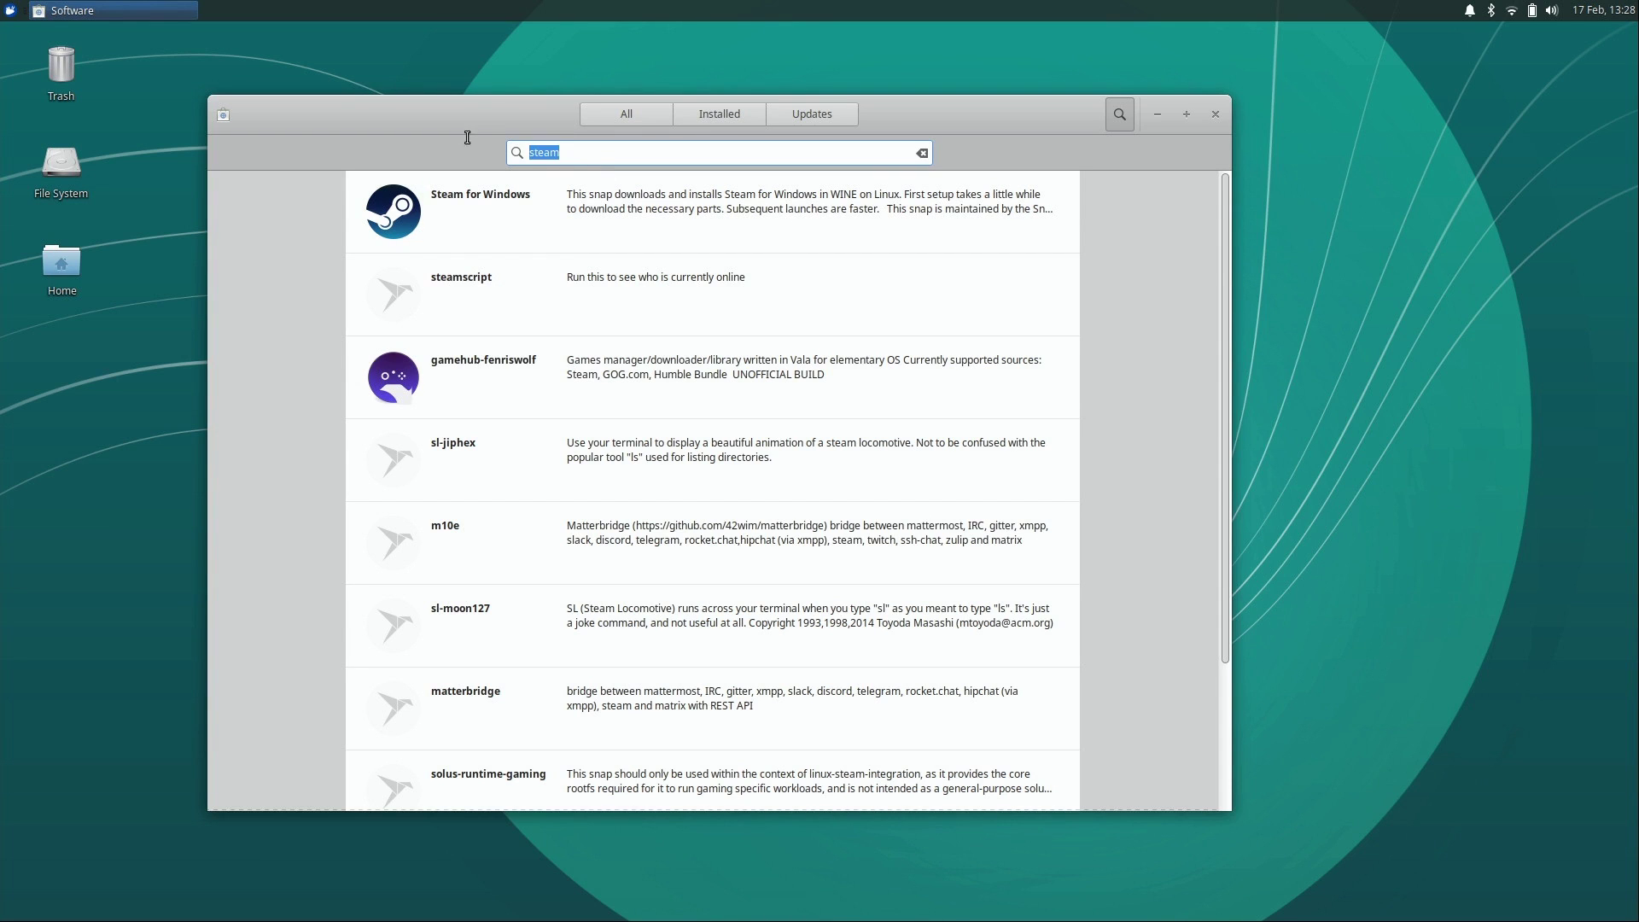
key(BackSpace)
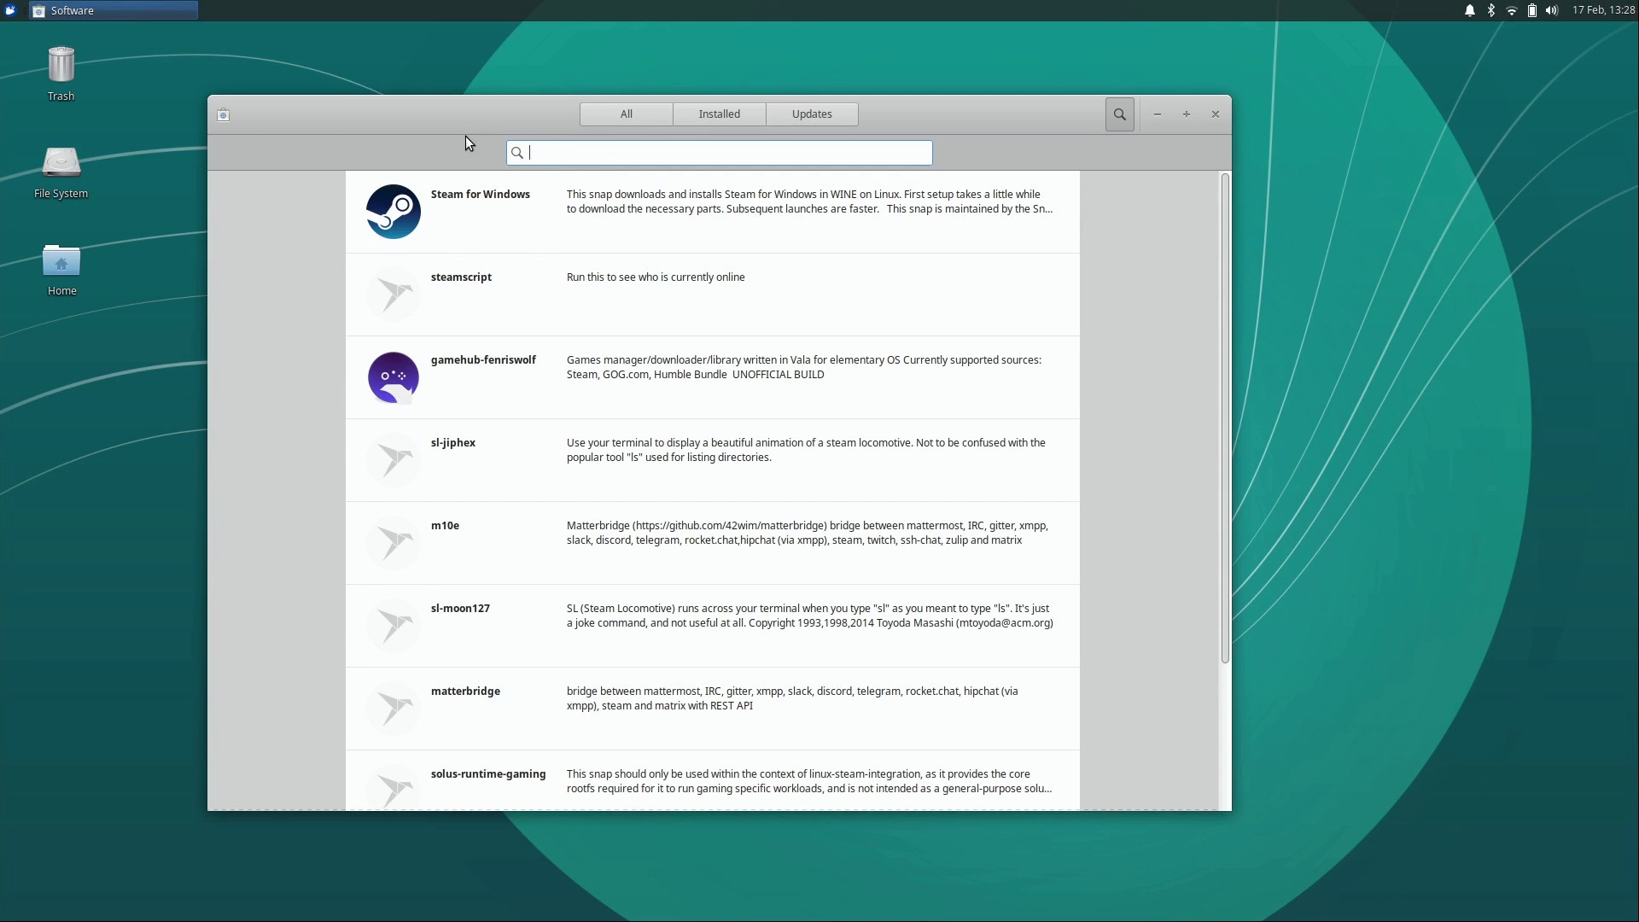
Step: Show All software, confirm the Updates page reports everything up to date, and close GNOME Software
click(607, 118)
click(837, 119)
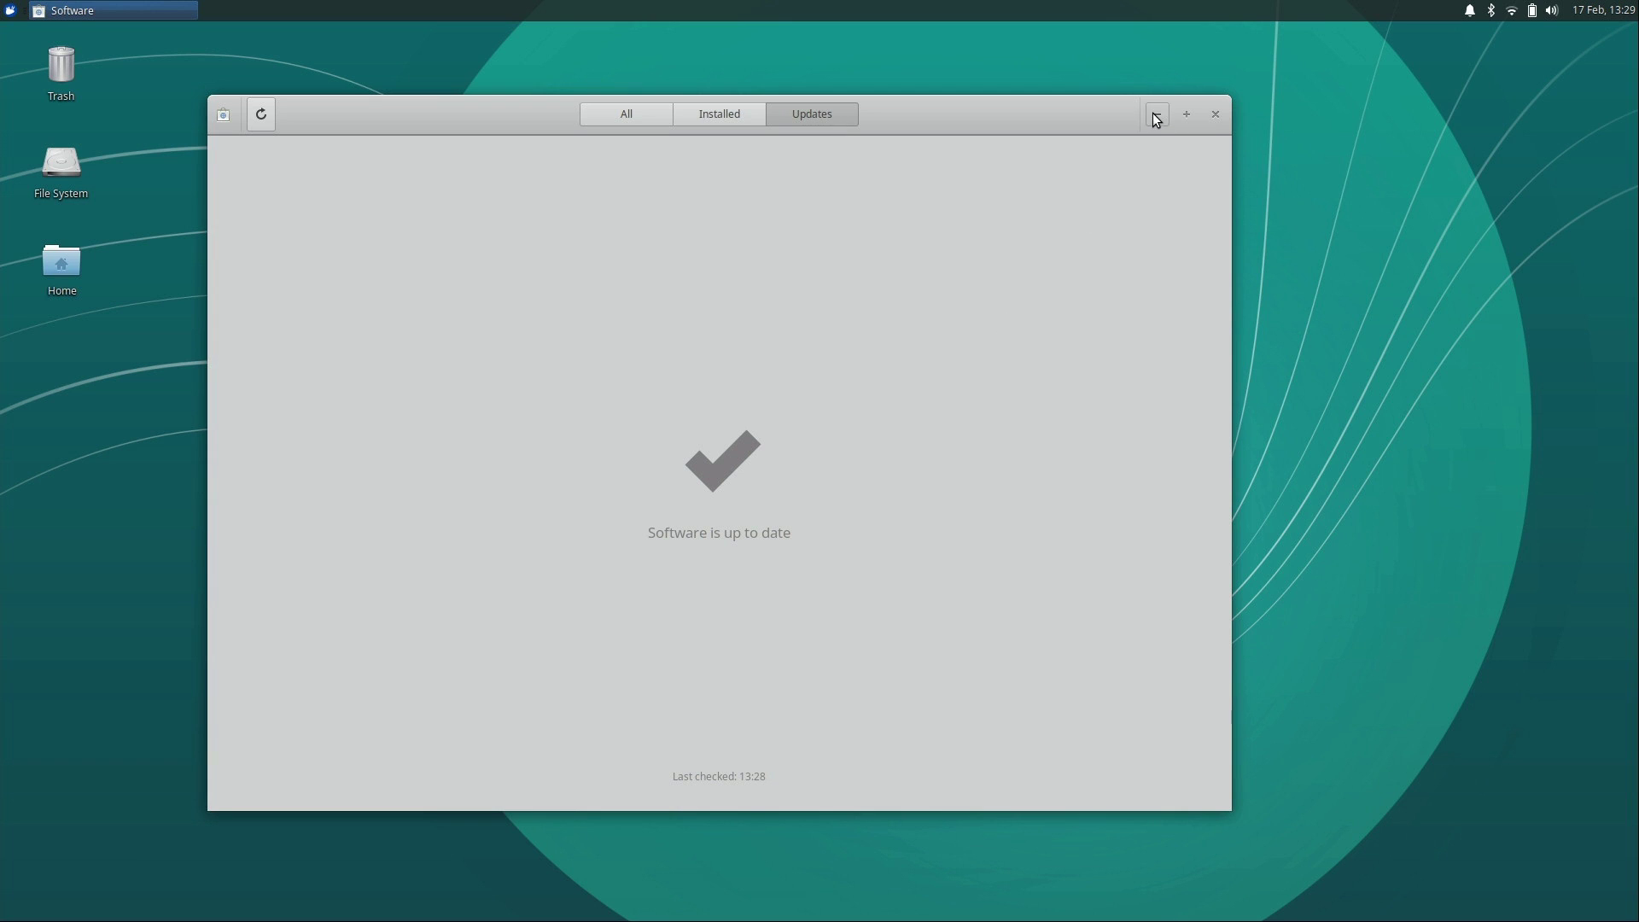
click(1215, 115)
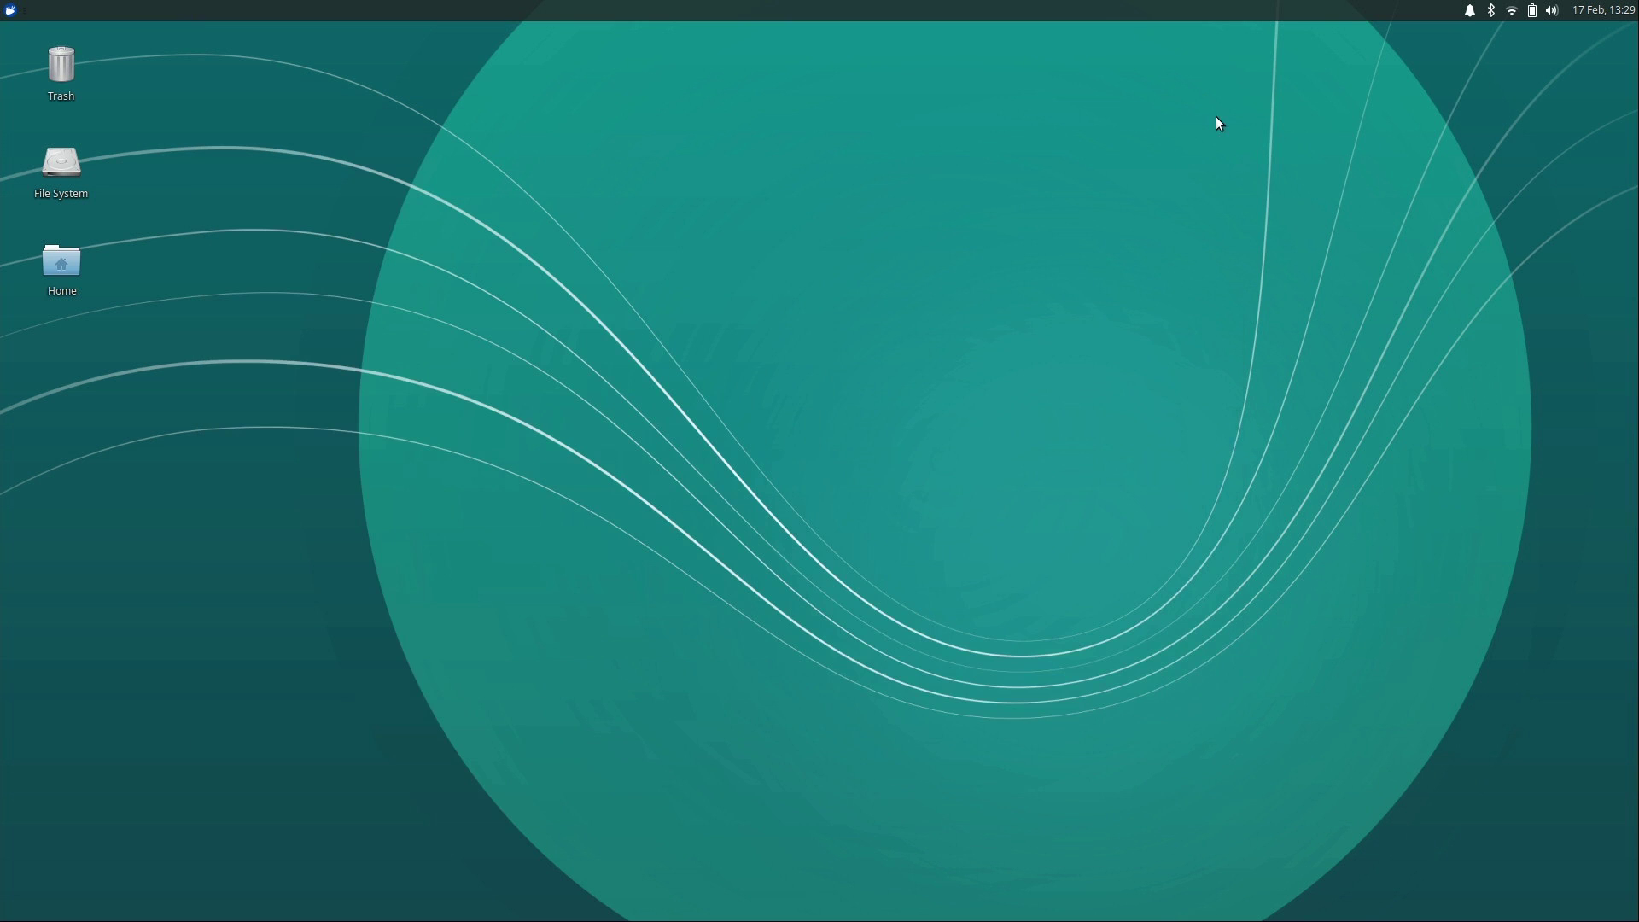
Step: Browse the Whisker menu's Games, Graphics, Internet, Multimedia and Office categories
click(10, 10)
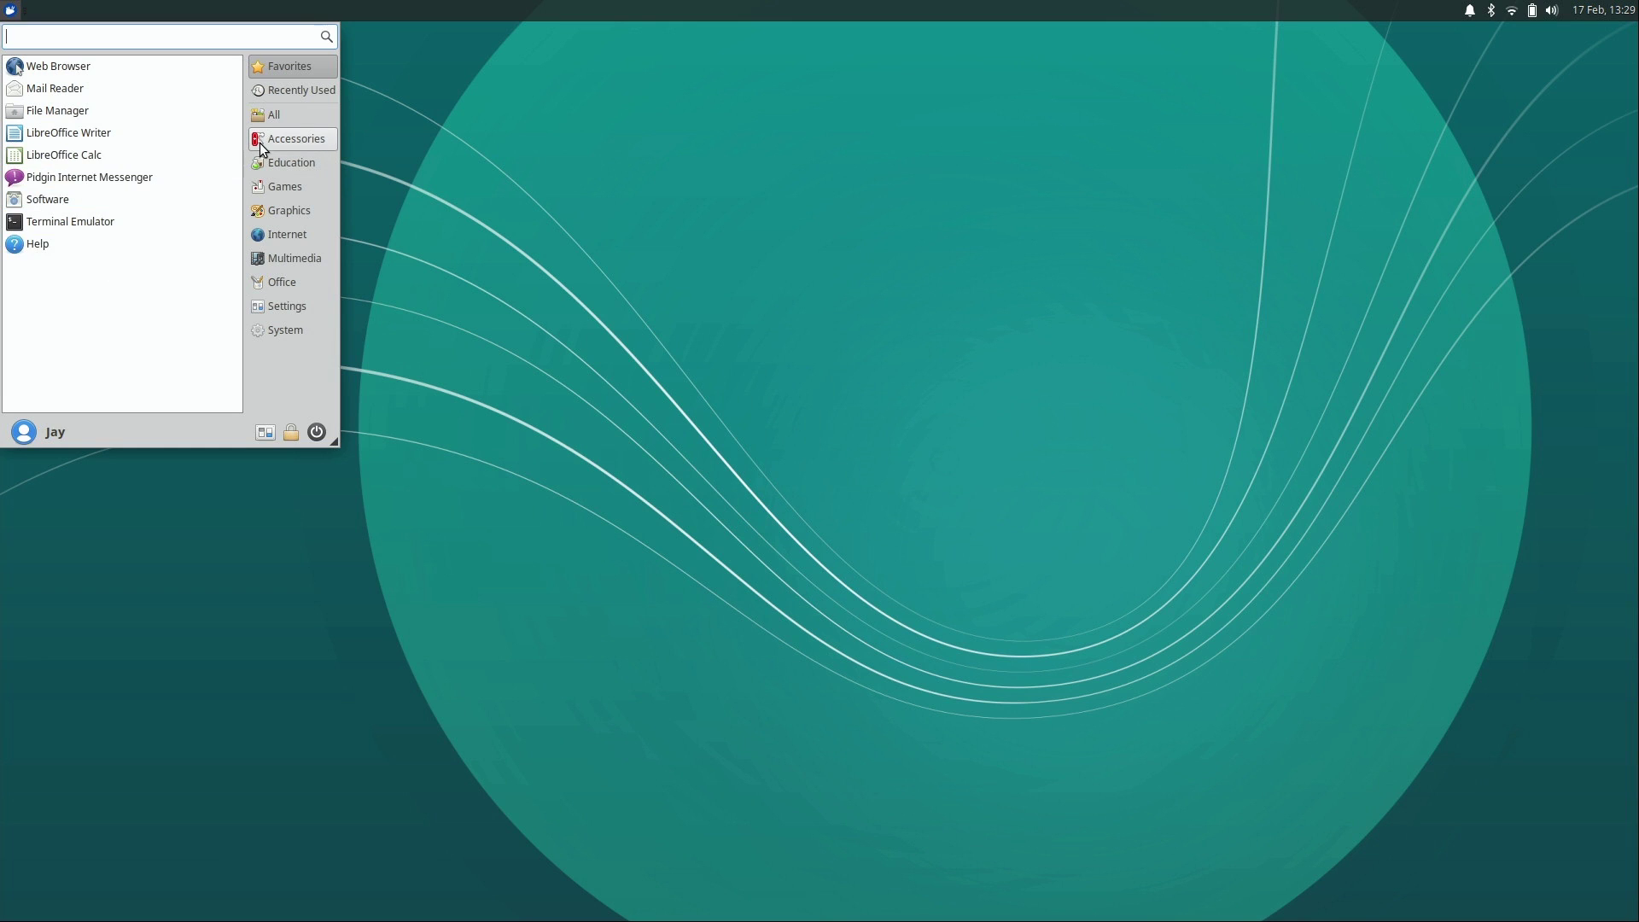
click(287, 186)
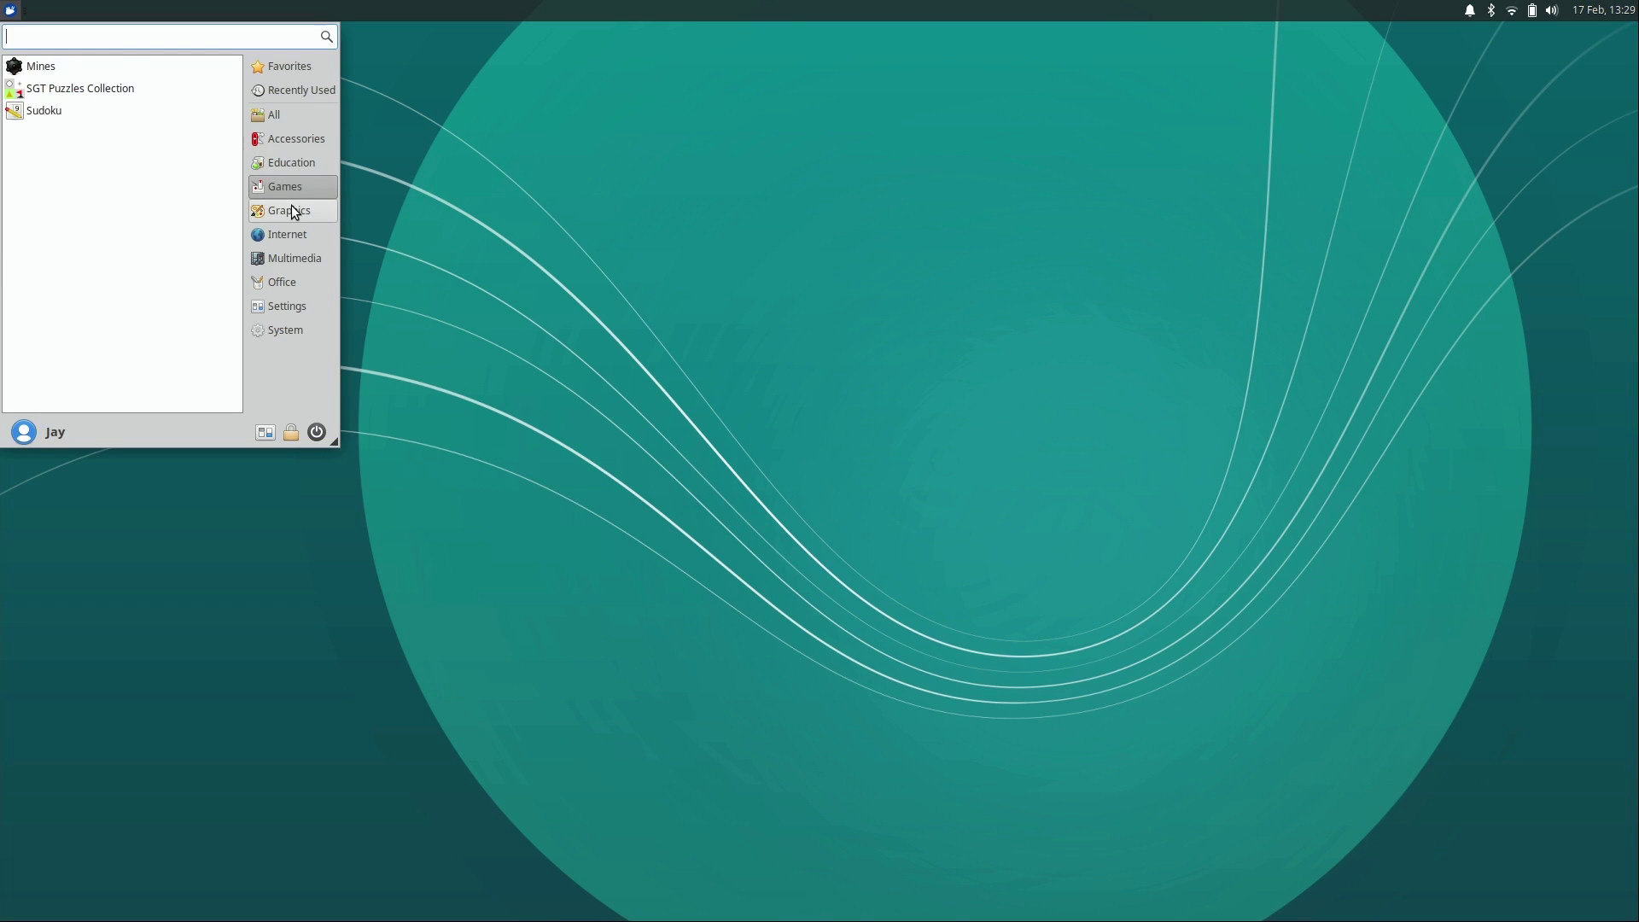
click(291, 211)
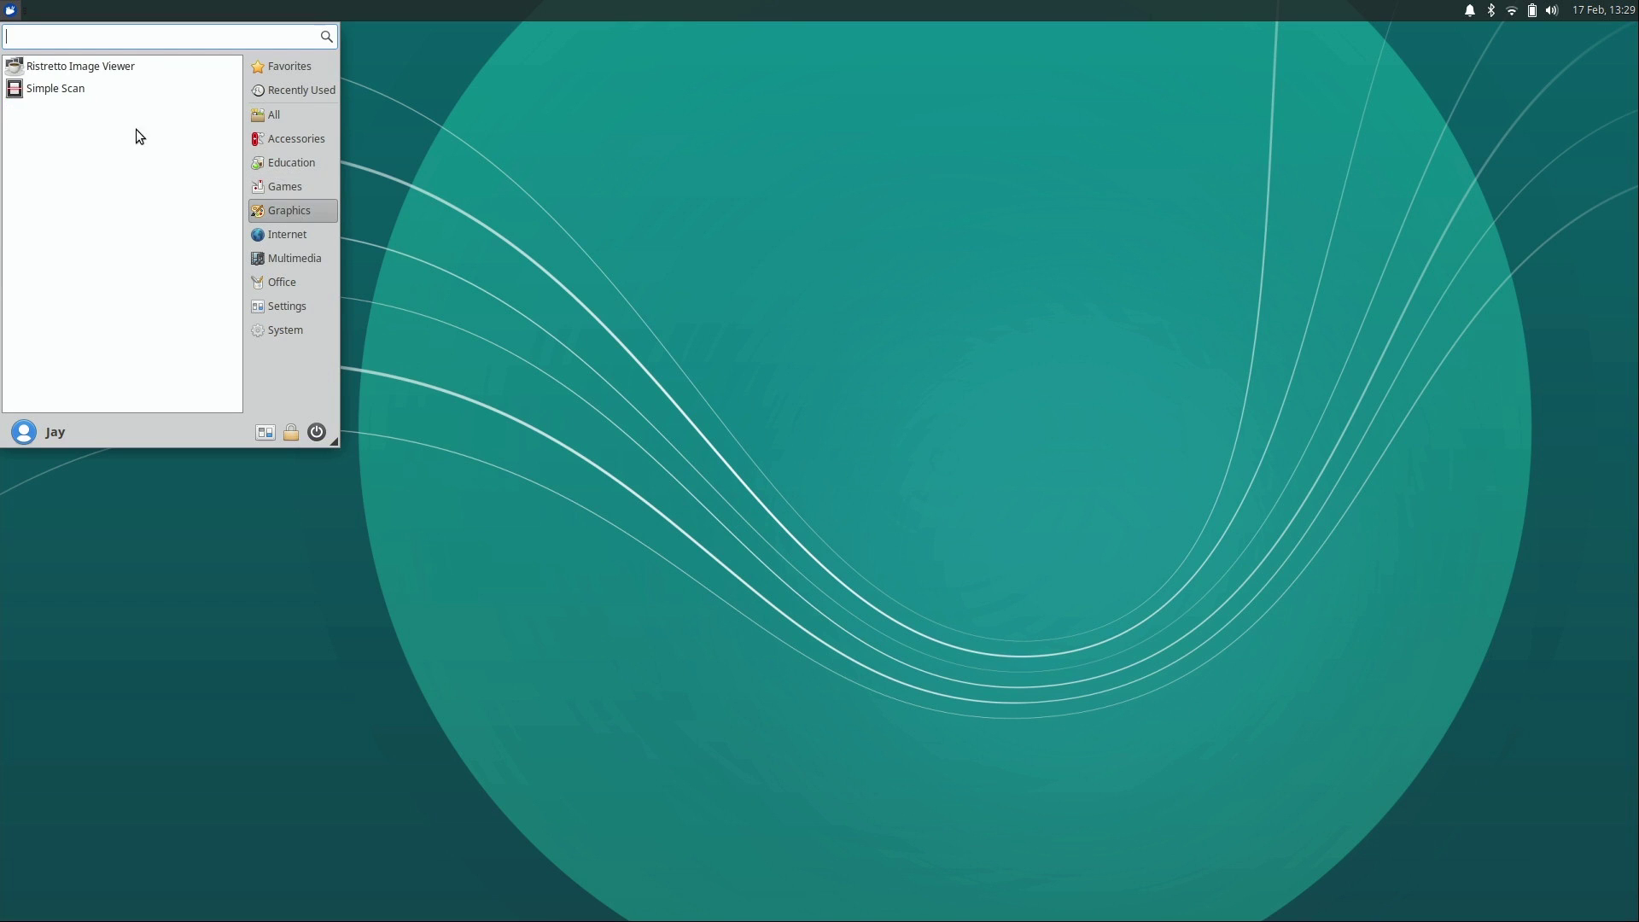
click(273, 235)
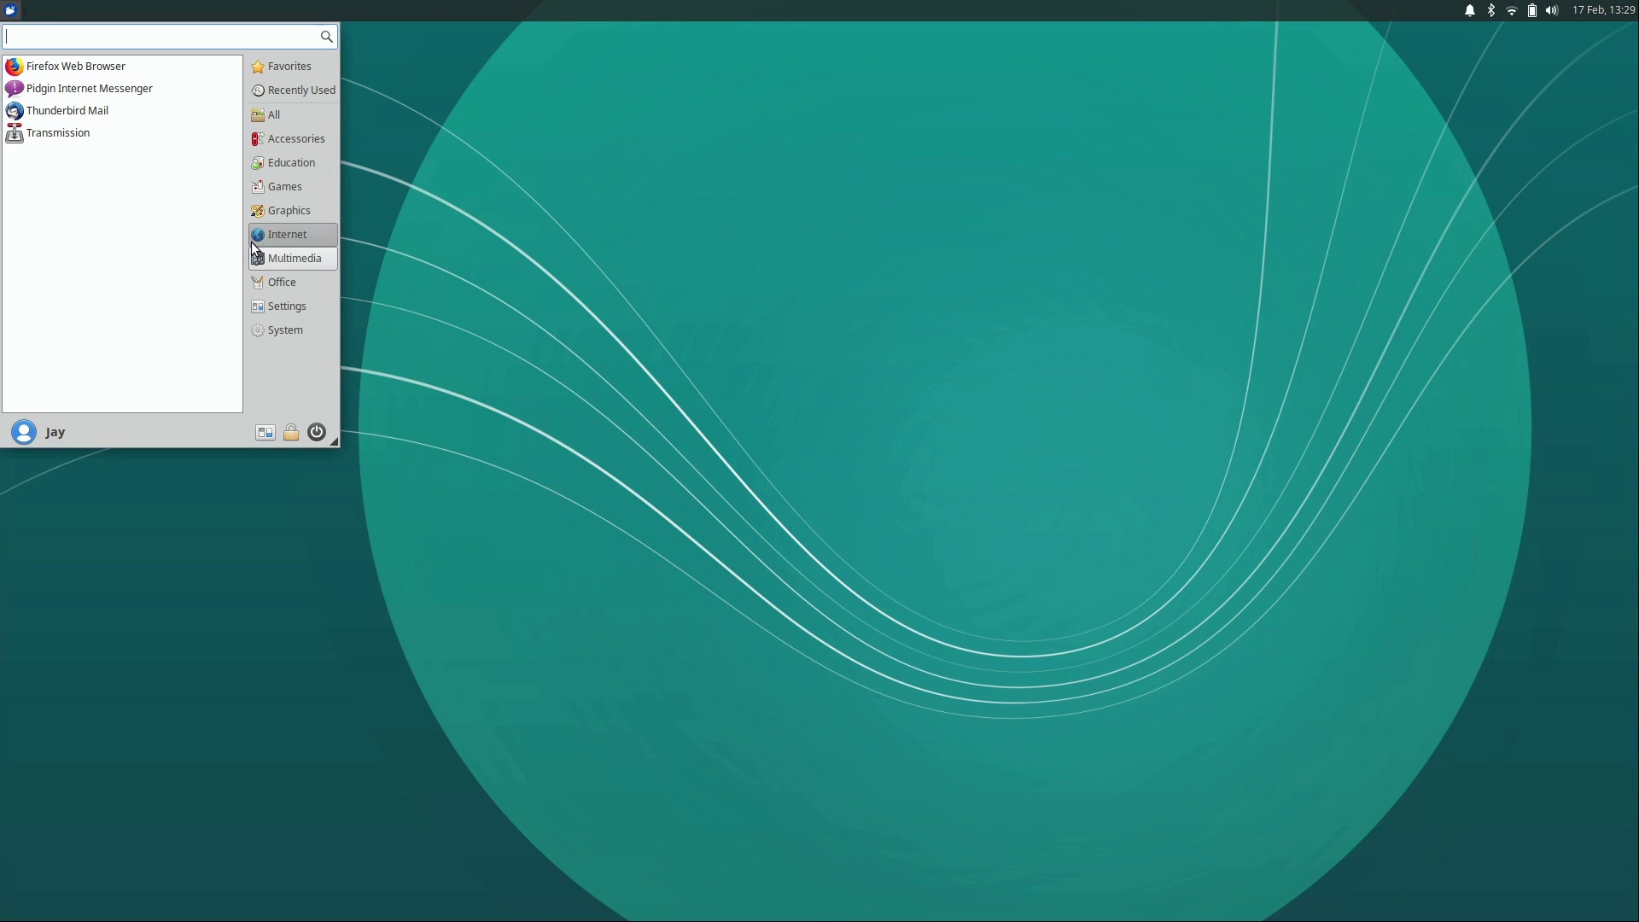
click(283, 257)
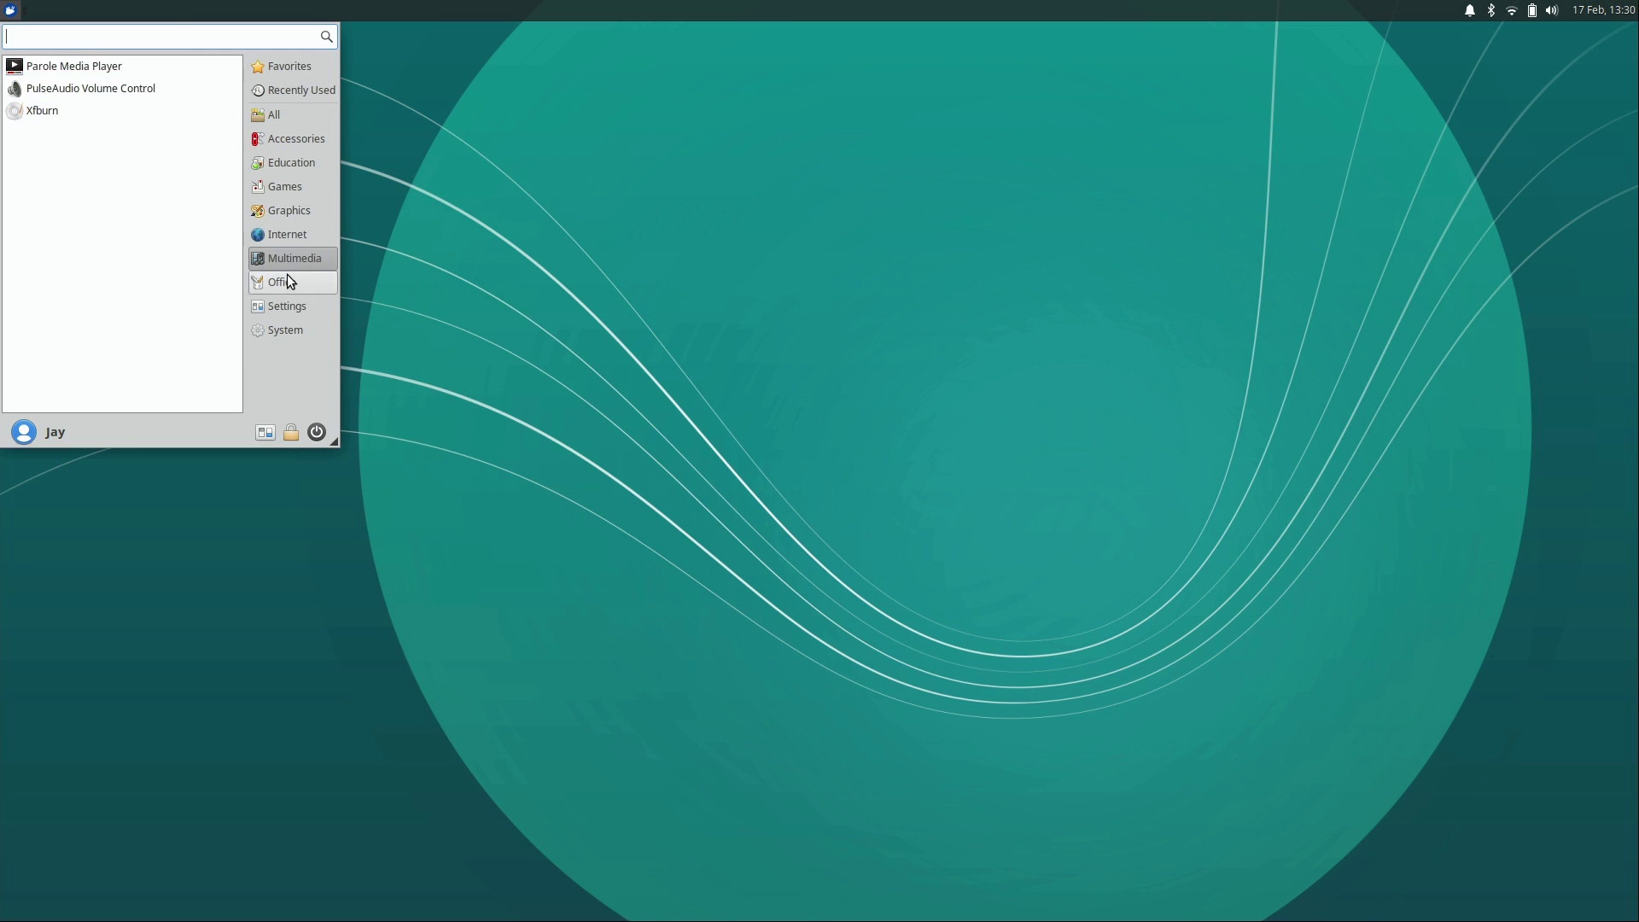
mouse_move(287, 274)
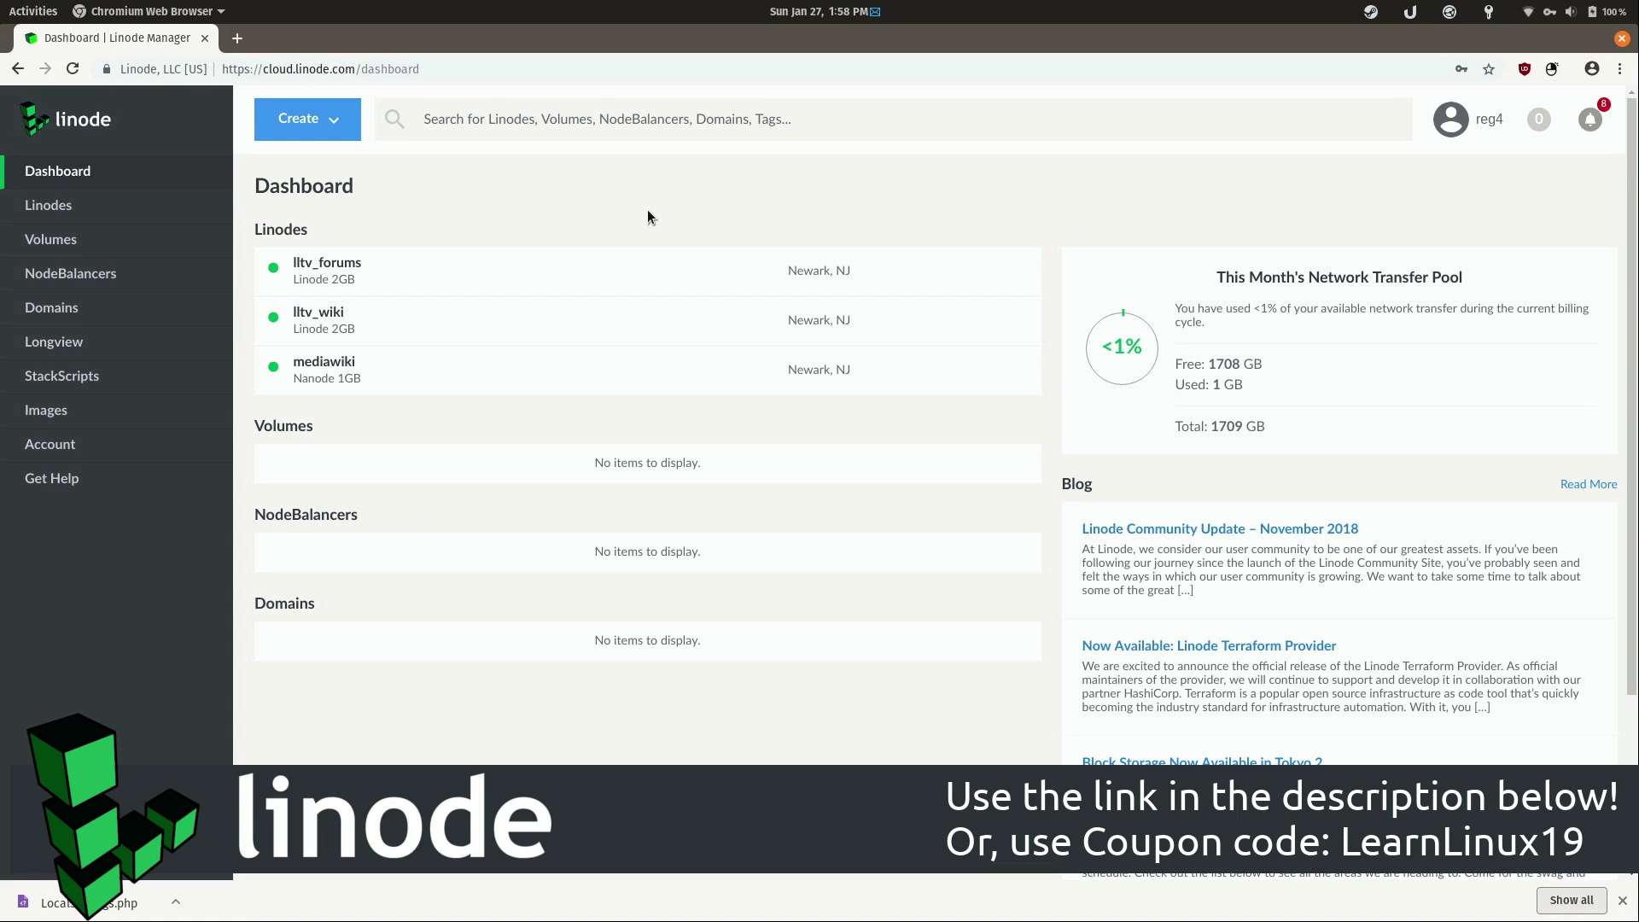
Step: Choose Create > Linode on the Dashboard to reach the Create New Linode page
click(321, 139)
click(342, 175)
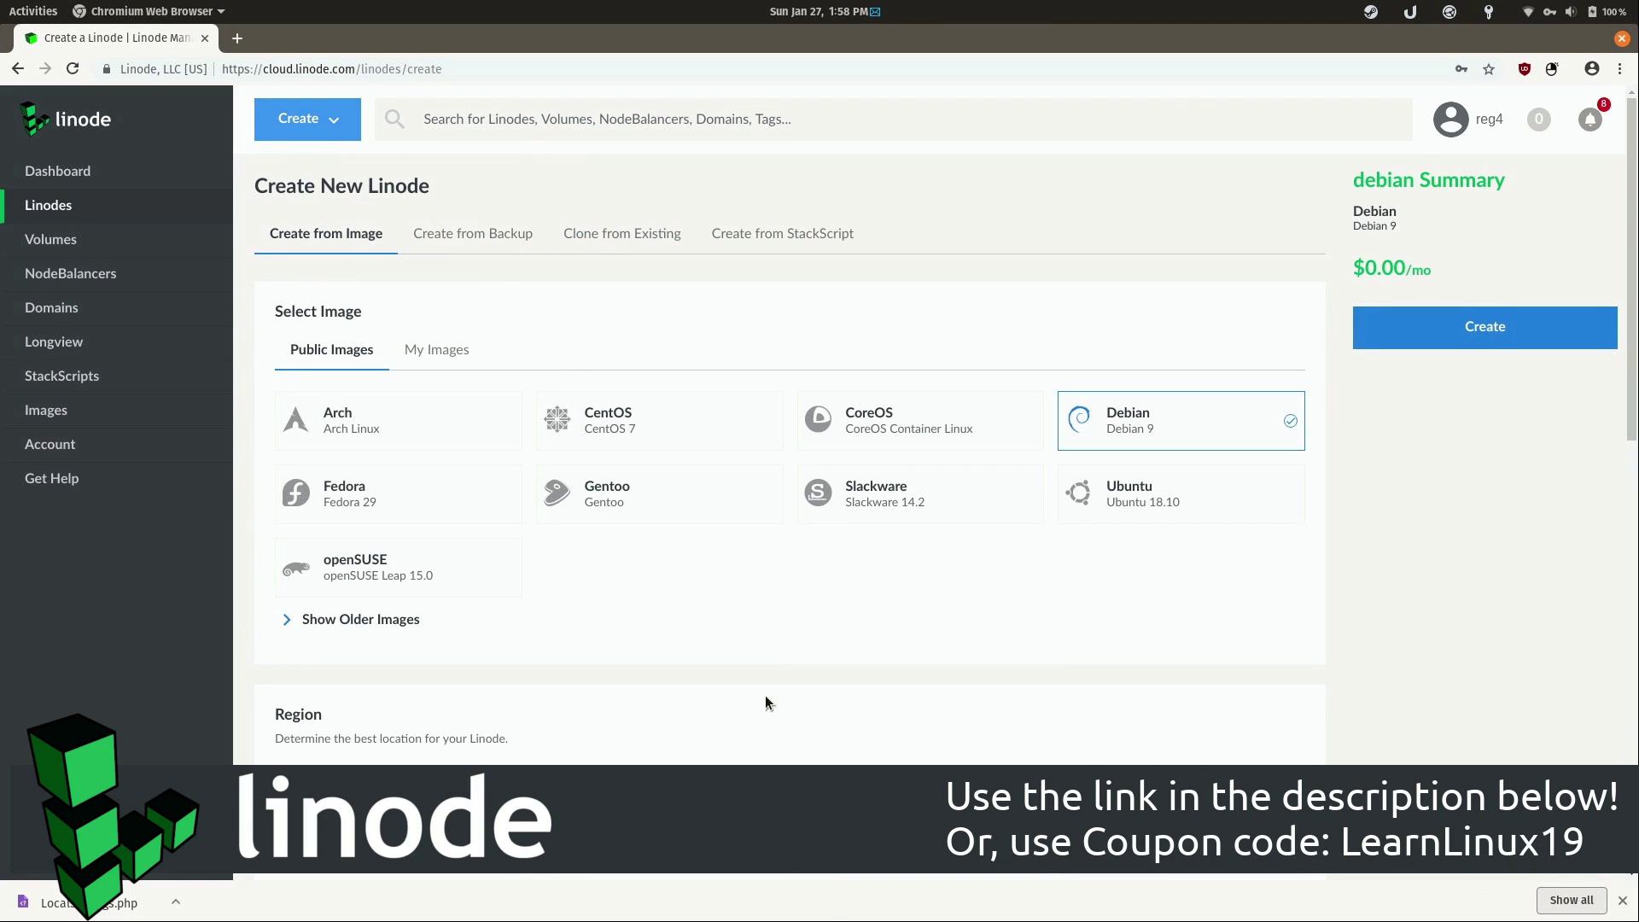